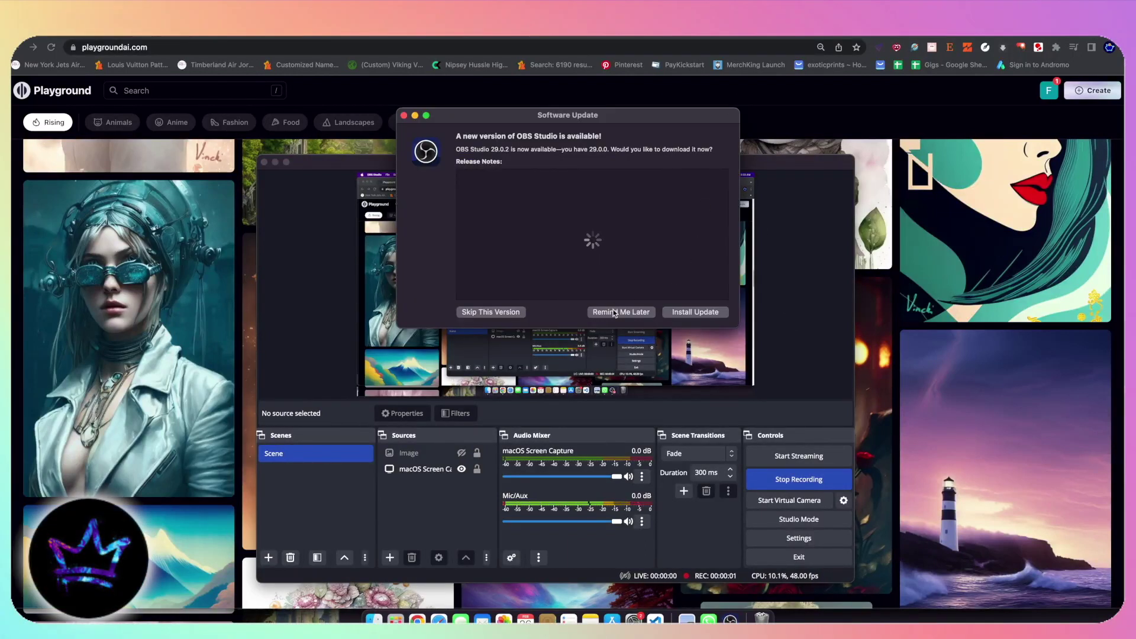
Step: Postpone the OBS update, browse the Playground feed, and open the Strybk post's details
left_click(620, 311)
left_click(746, 101)
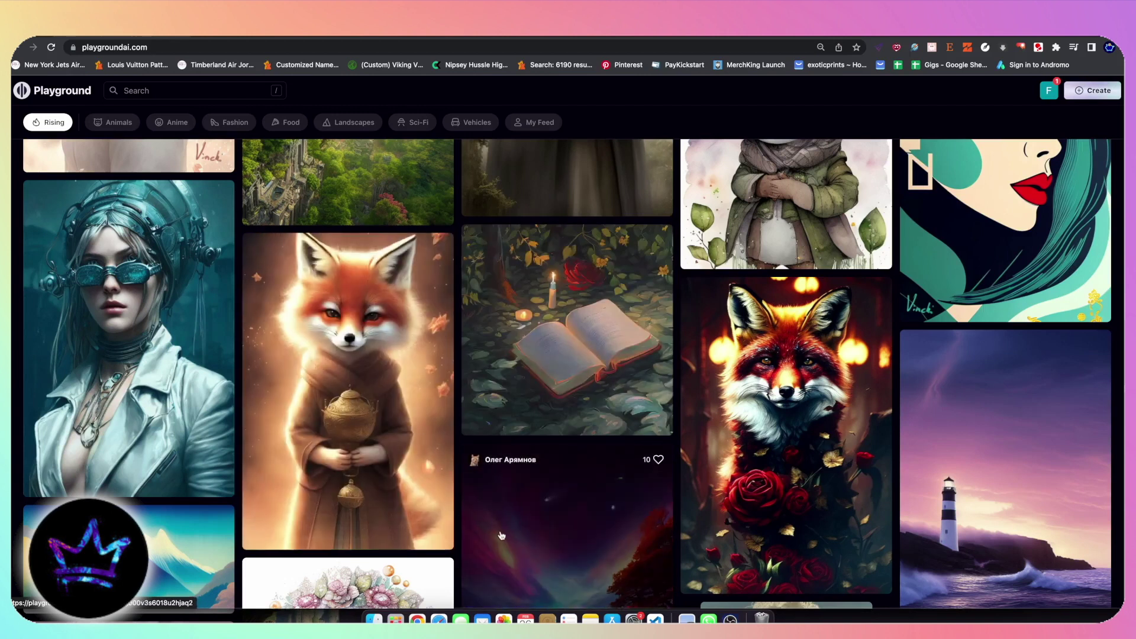
scroll(487, 523, "up", 5)
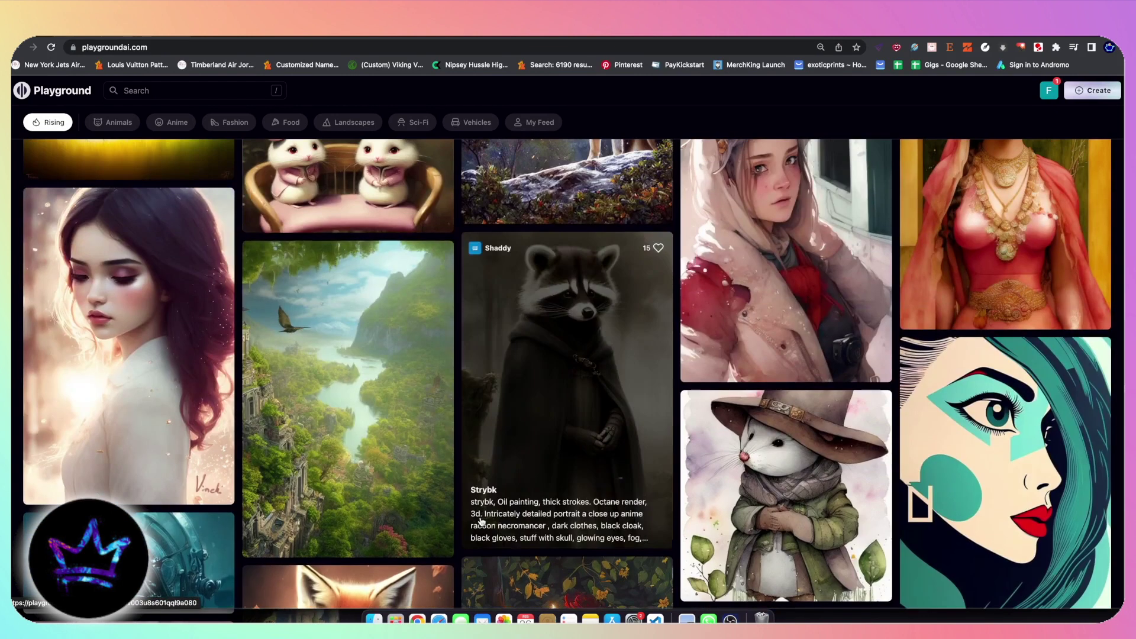
scroll(620, 577, "up", 1)
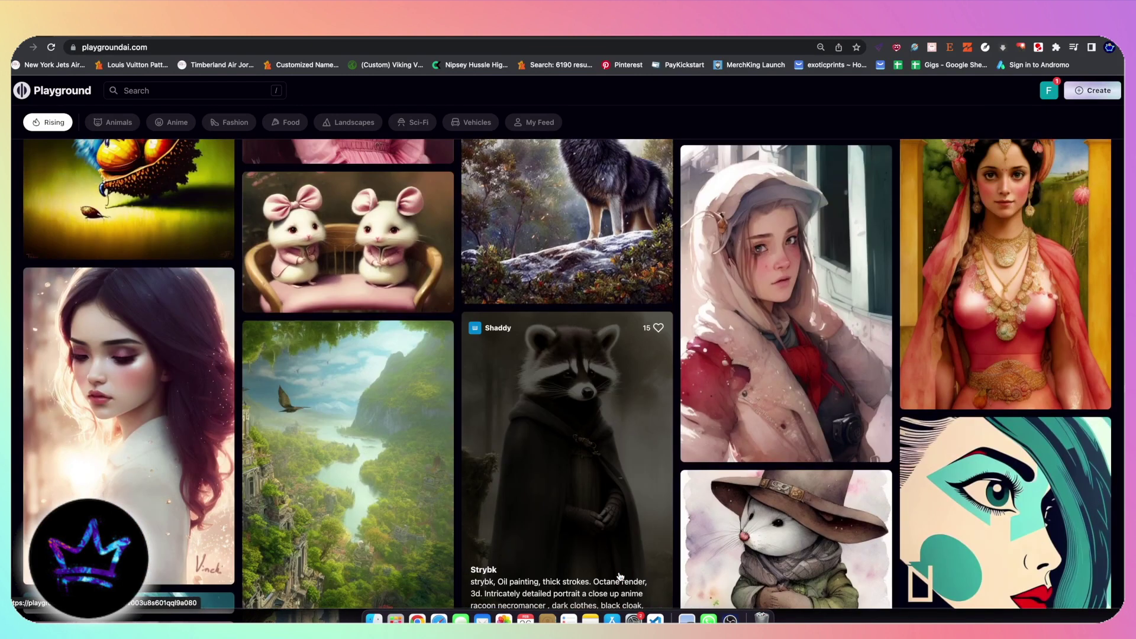
scroll(620, 577, "up", 10)
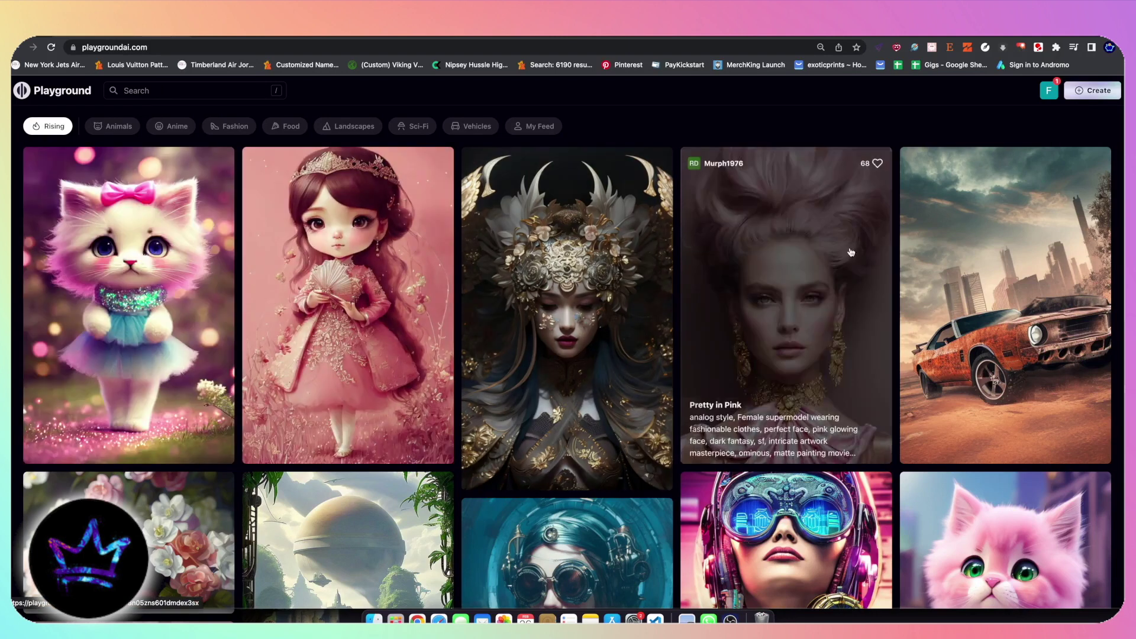
scroll(851, 253, "down", 15)
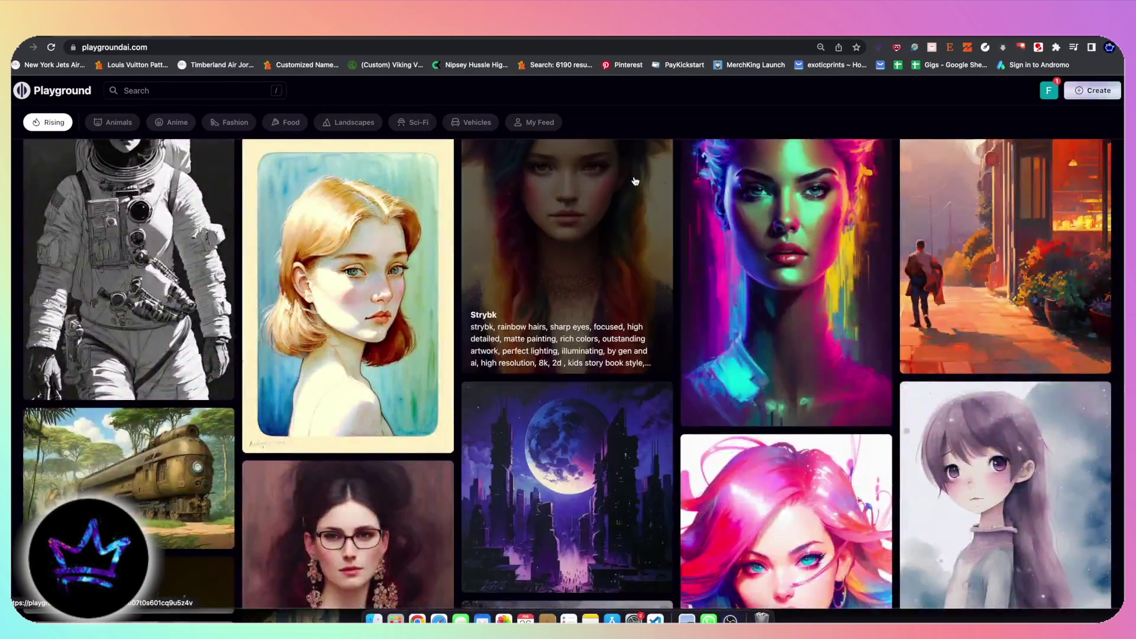
left_click(635, 181)
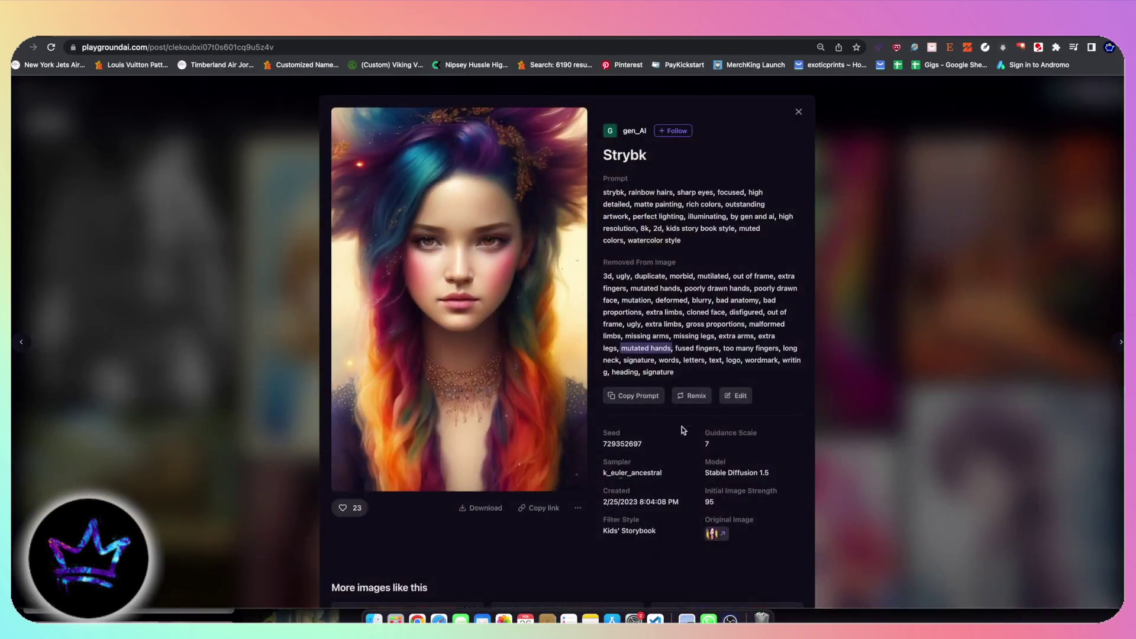
Step: Clear the selected negative-prompt words and open the Strybk portrait in the editor
left_click(684, 431)
left_click(627, 397)
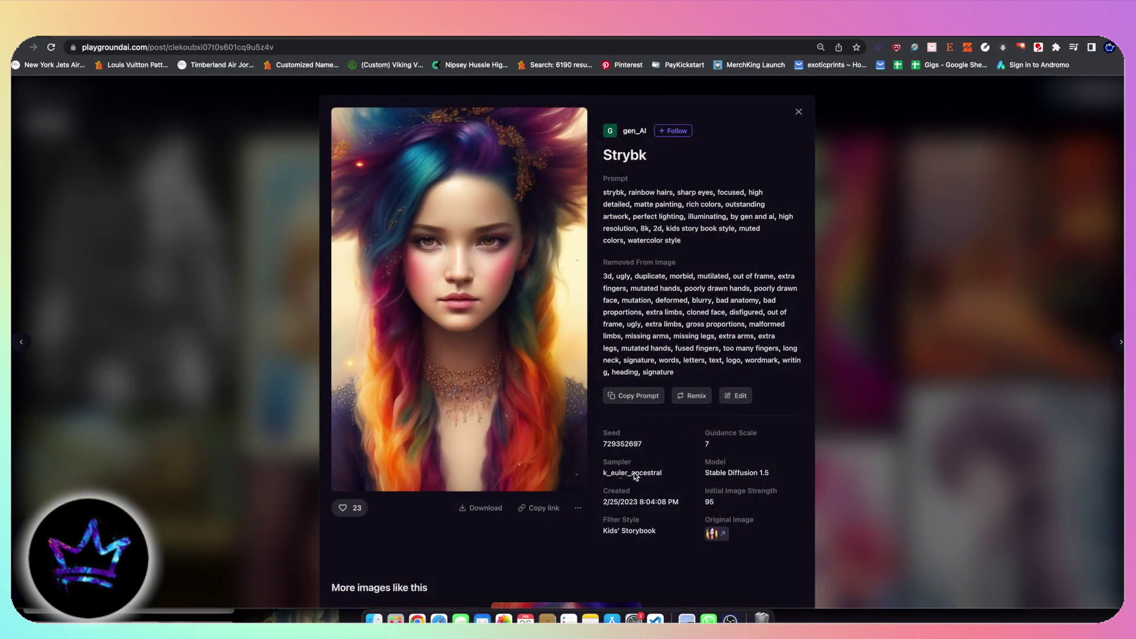
double_click(760, 360)
left_click(740, 398)
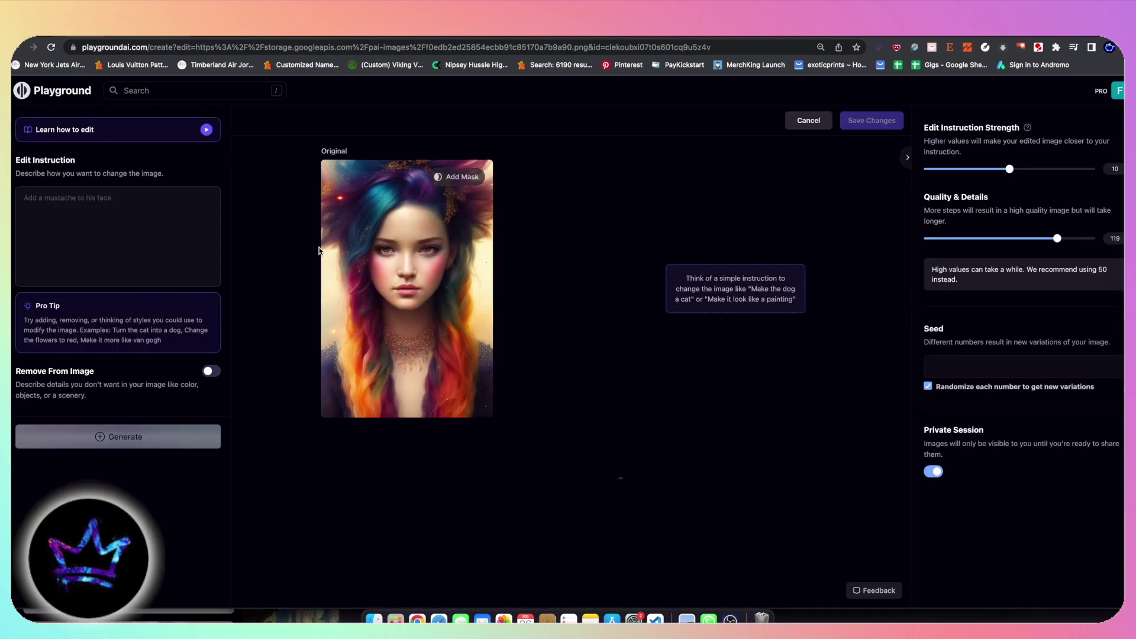
Step: Mask the chin, generate a 'white' beard edit, and preview the enlarged result
left_click(453, 177)
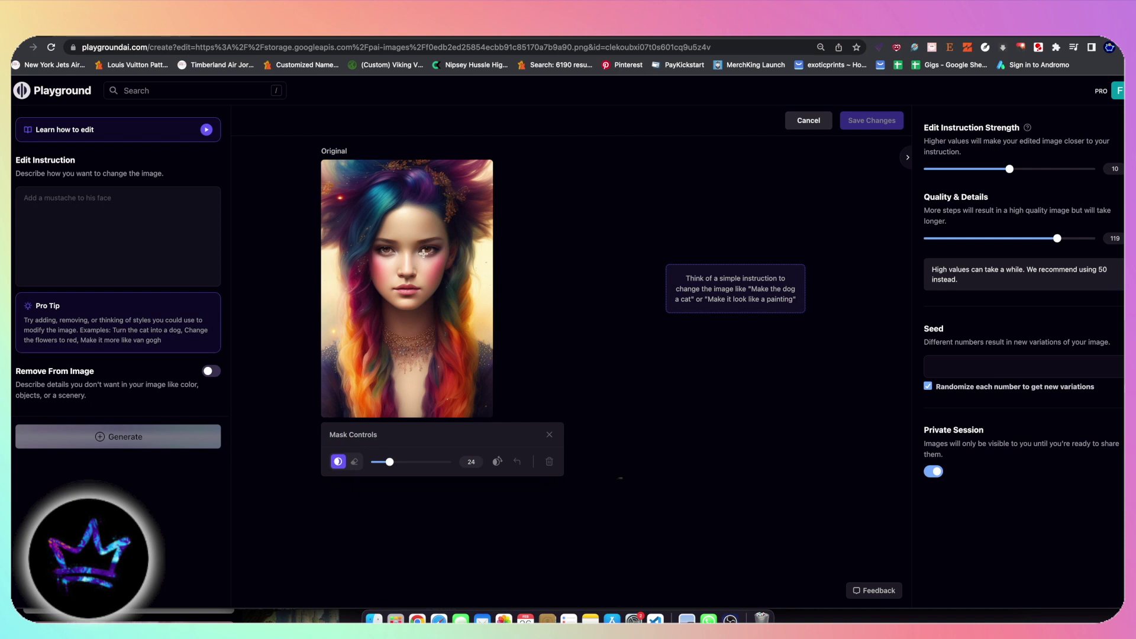
mouse_move(371, 278)
left_mouse_down()
mouse_move(417, 305)
mouse_move(436, 290)
mouse_move(419, 315)
mouse_move(405, 315)
mouse_move(425, 306)
left_mouse_up()
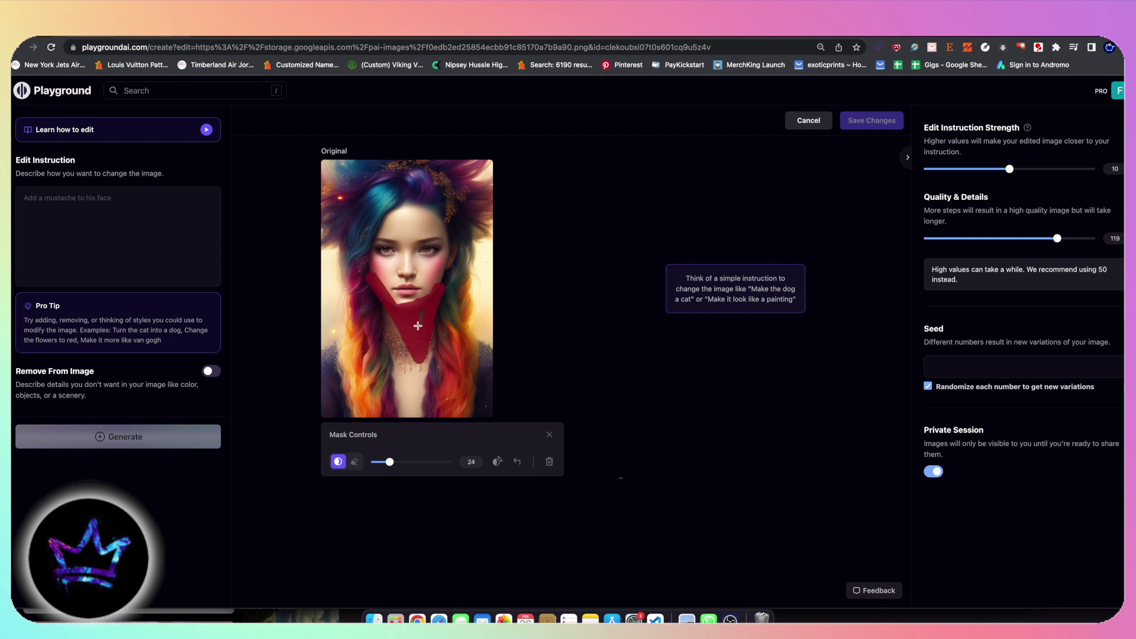
left_click(153, 242)
type("white beard")
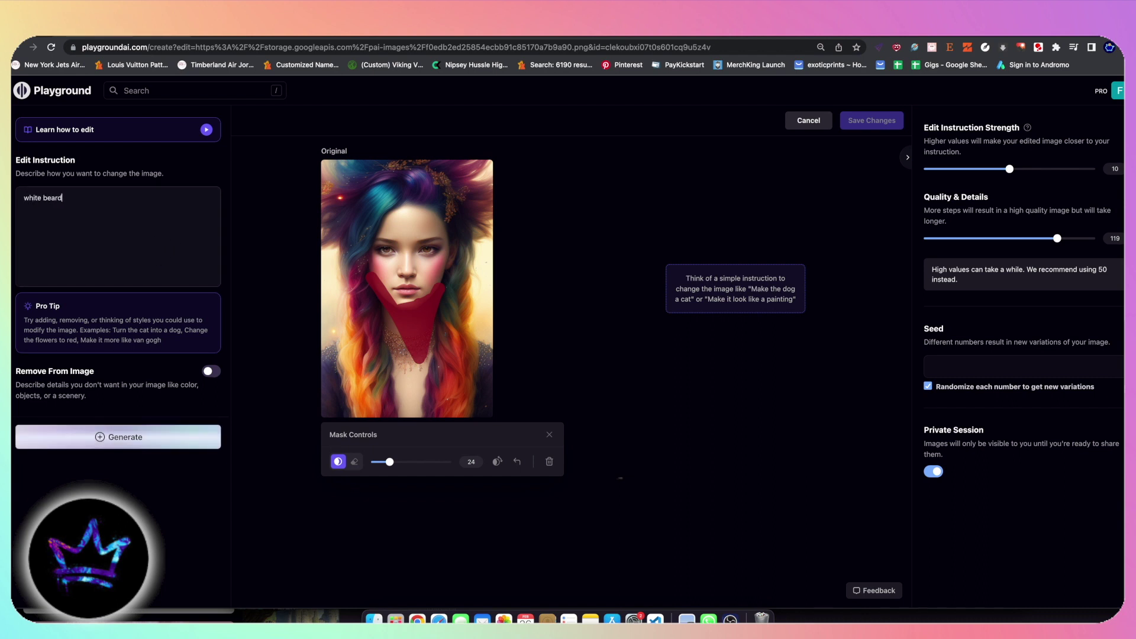
left_click(159, 443)
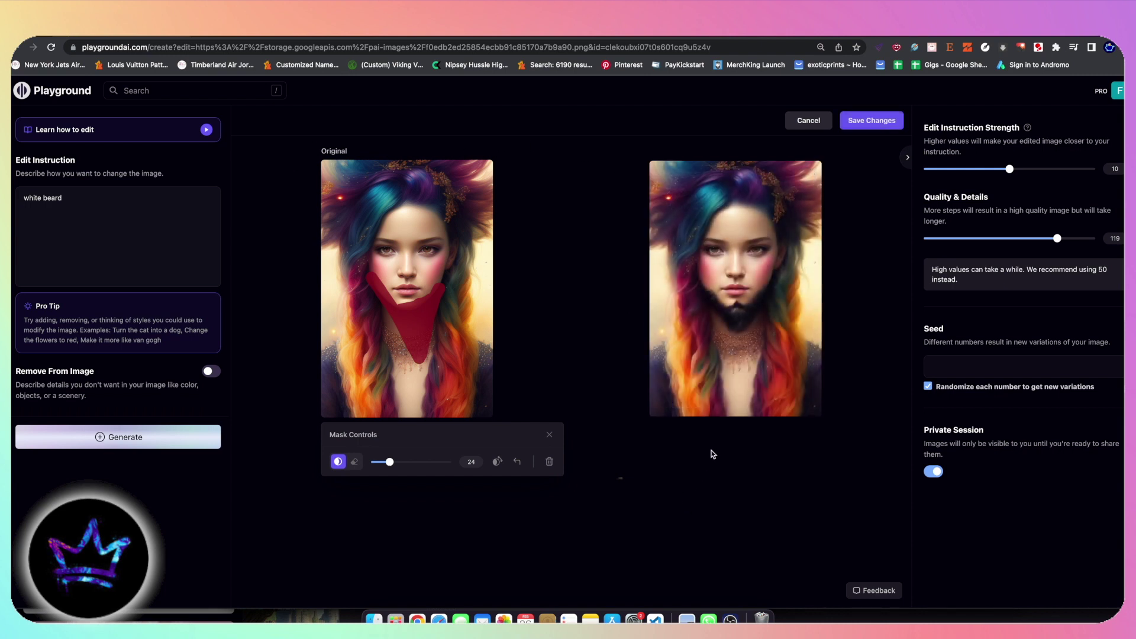
left_click(809, 174)
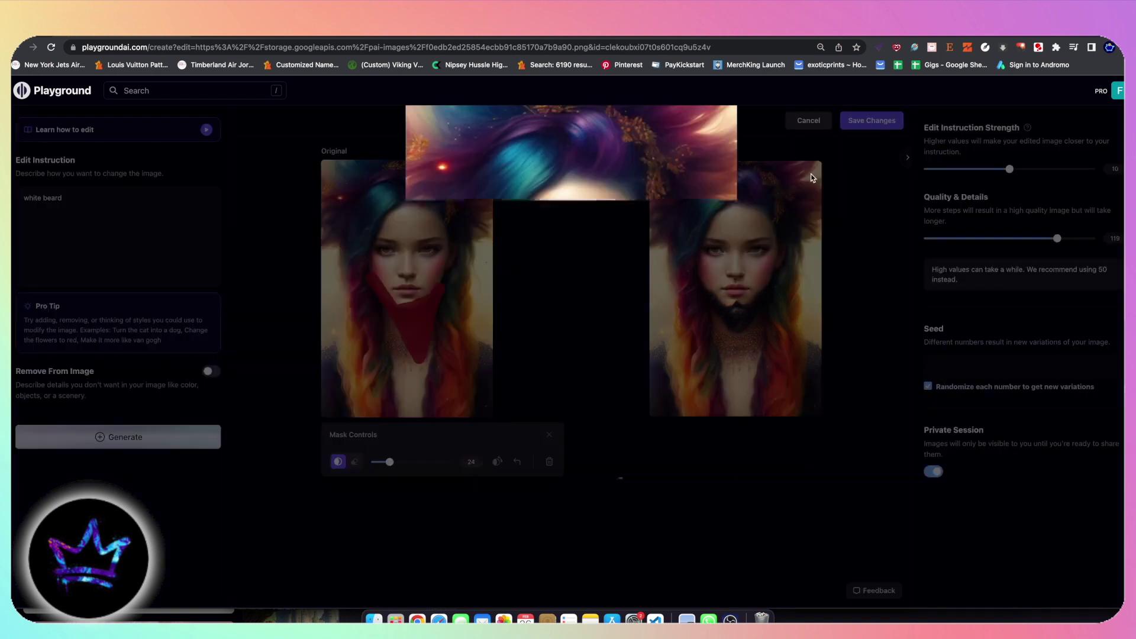
left_click(798, 429)
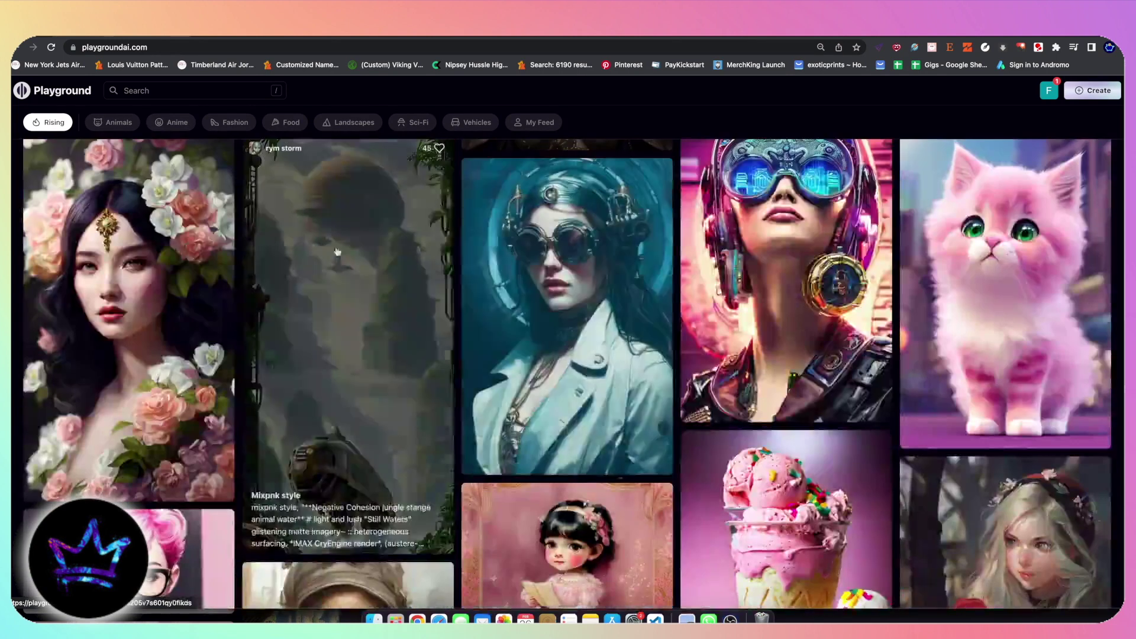
Step: Open the Mixpnk post, view its extra options, and close it
left_click(422, 363)
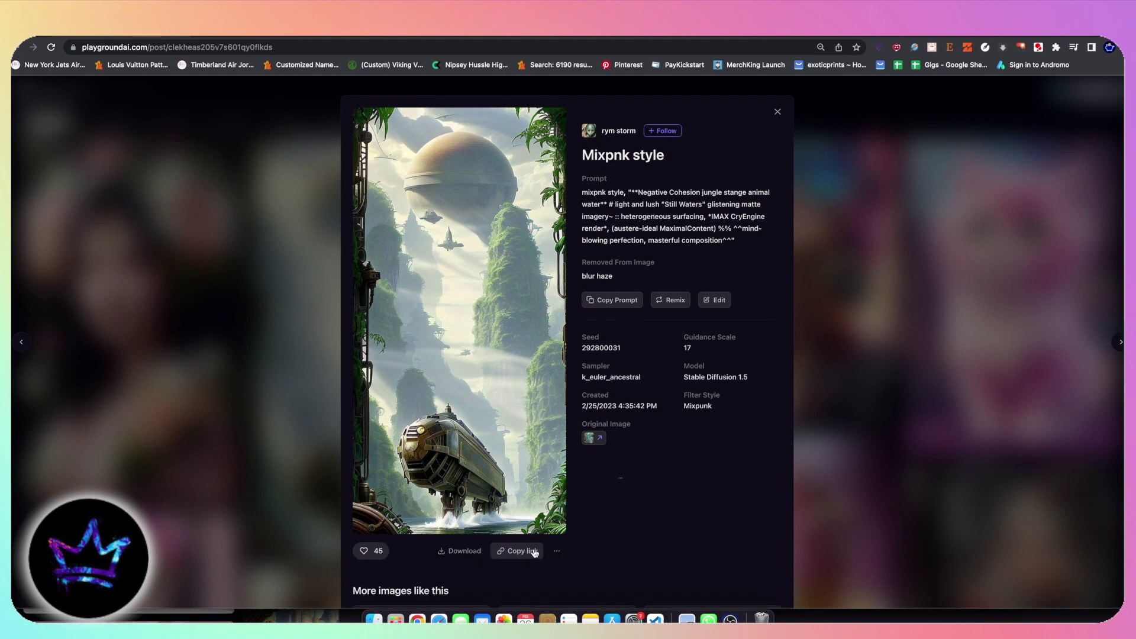
left_click(557, 551)
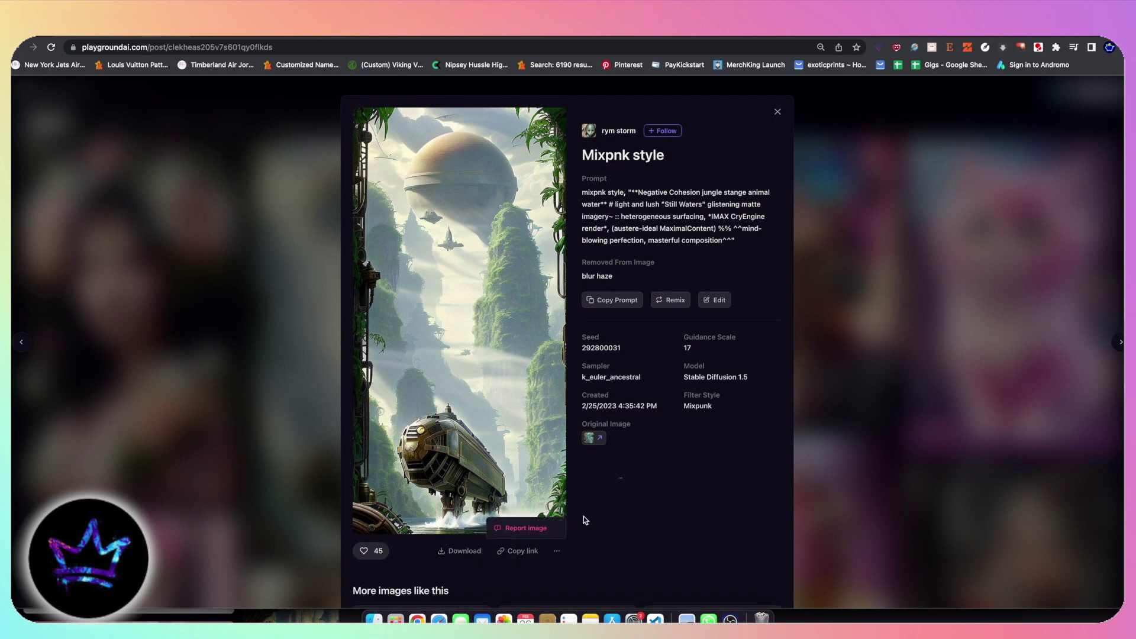
left_click(947, 374)
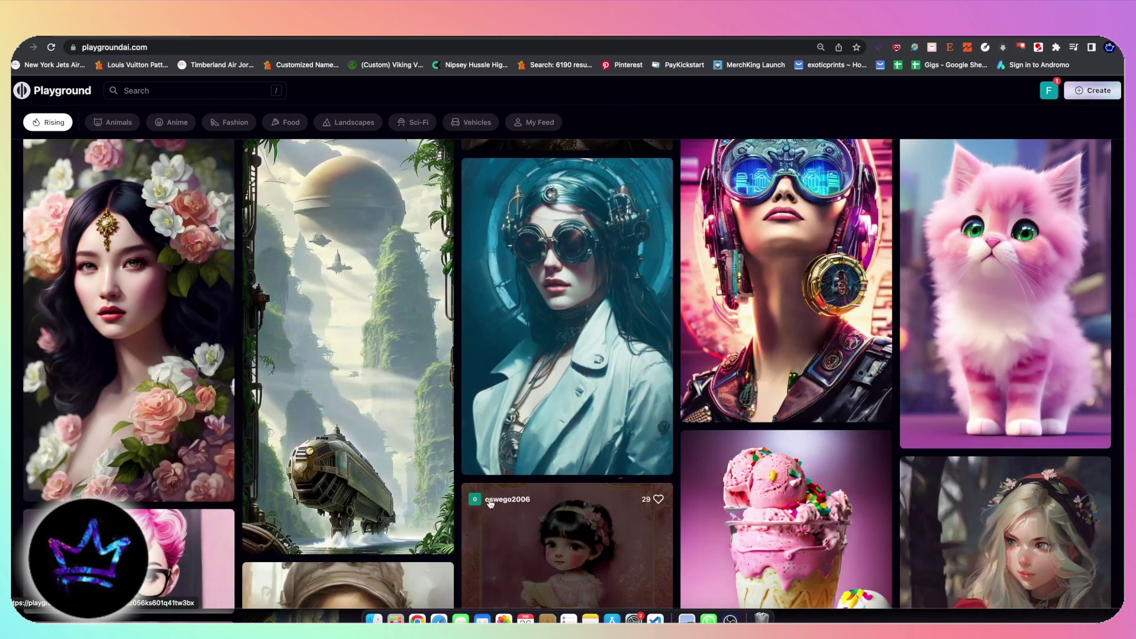
Step: Find the Requiem for a Dream post in the feed, like it, then open the account menu
scroll(386, 481, "up", 3)
scroll(386, 479, "up", 3)
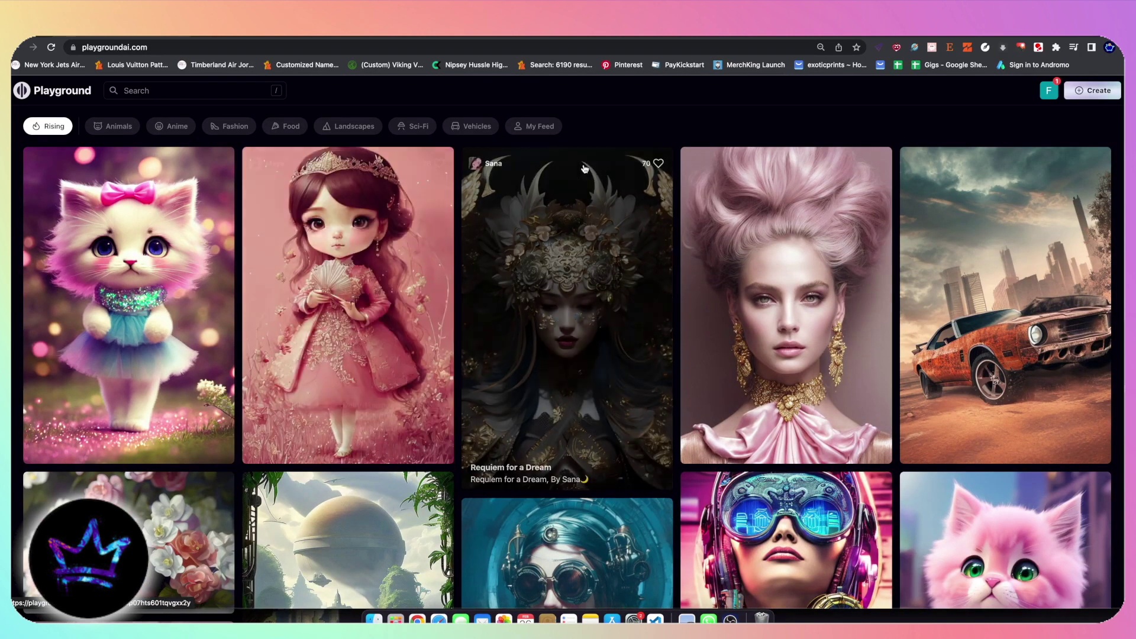
scroll(509, 503, "down", 15)
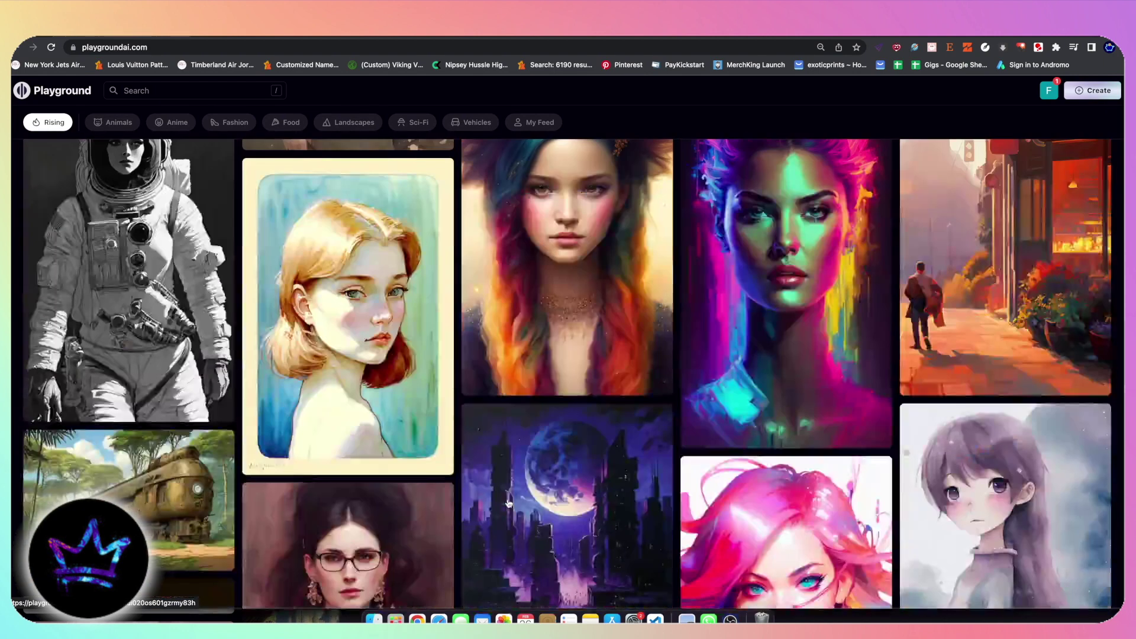
scroll(509, 503, "up", 15)
left_click(509, 503)
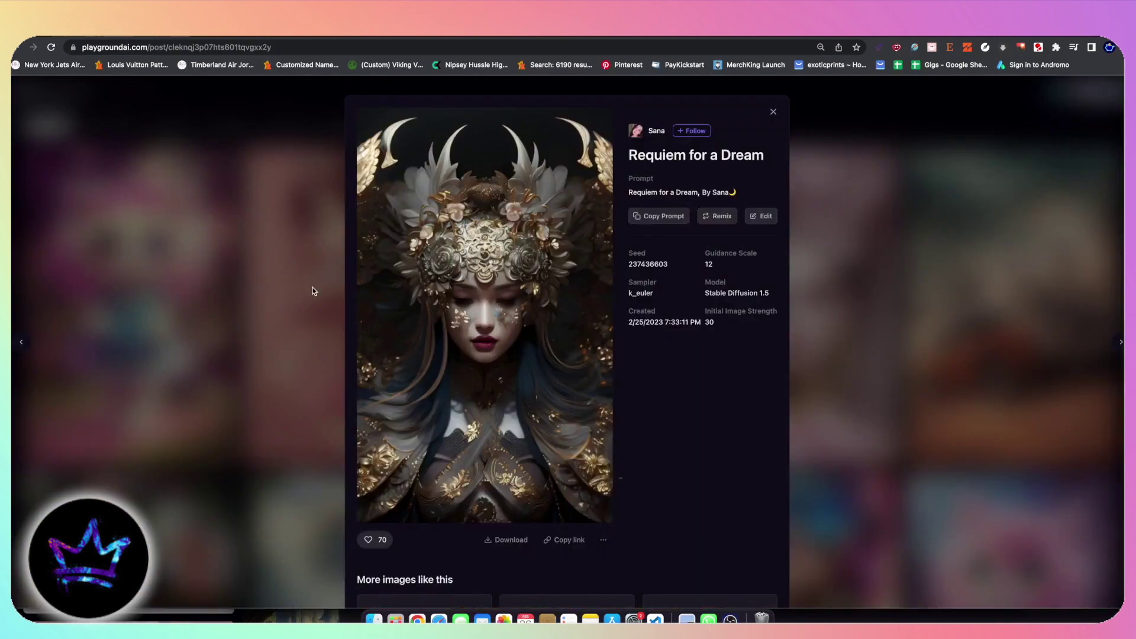
left_click(368, 540)
left_click(1073, 287)
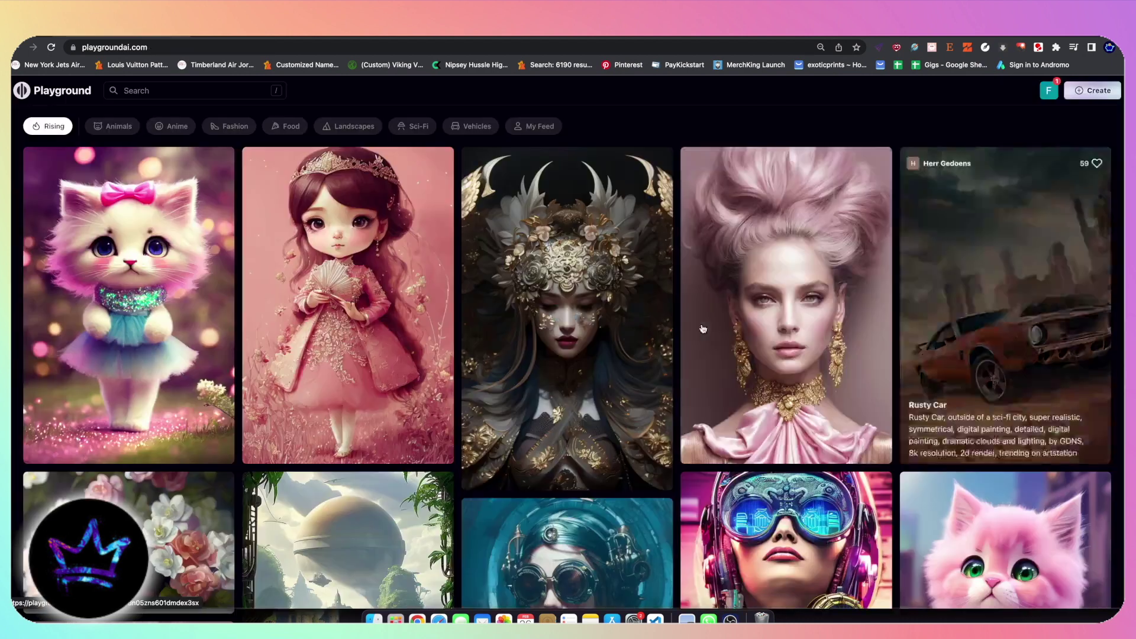
left_click(1049, 90)
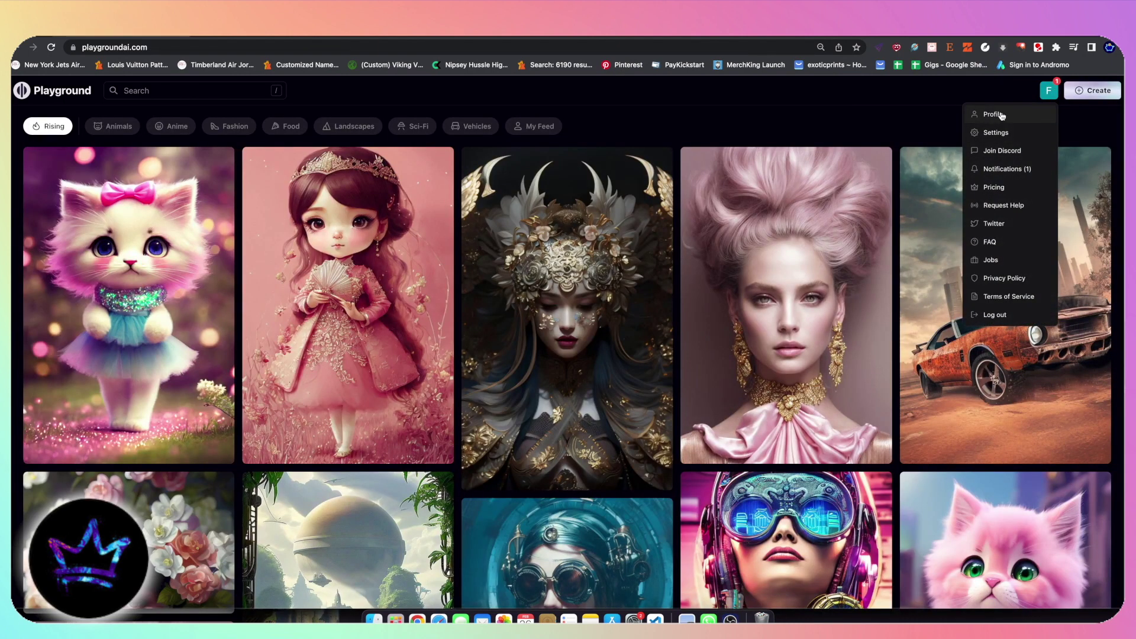
left_click(959, 115)
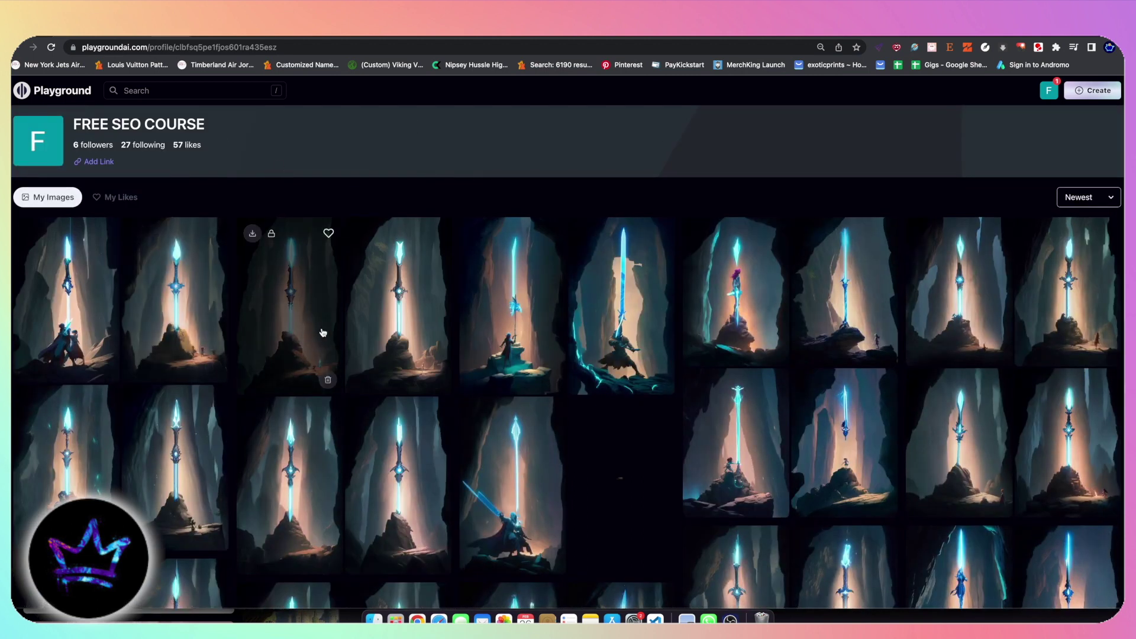
left_click(113, 198)
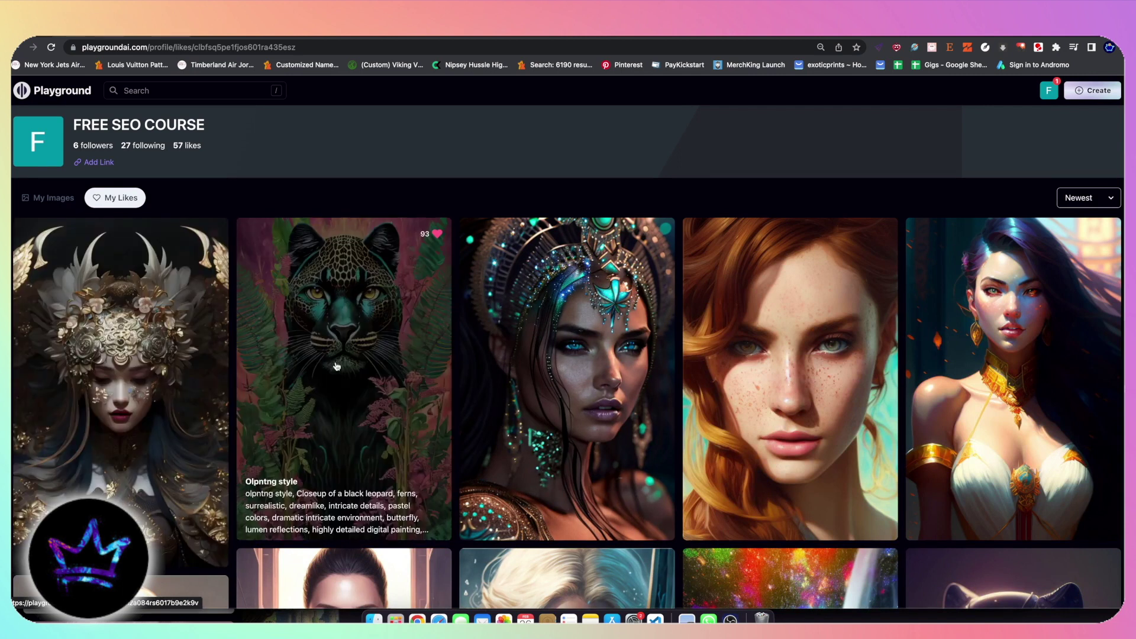
scroll(172, 335, "down", 2)
scroll(173, 335, "up", 2)
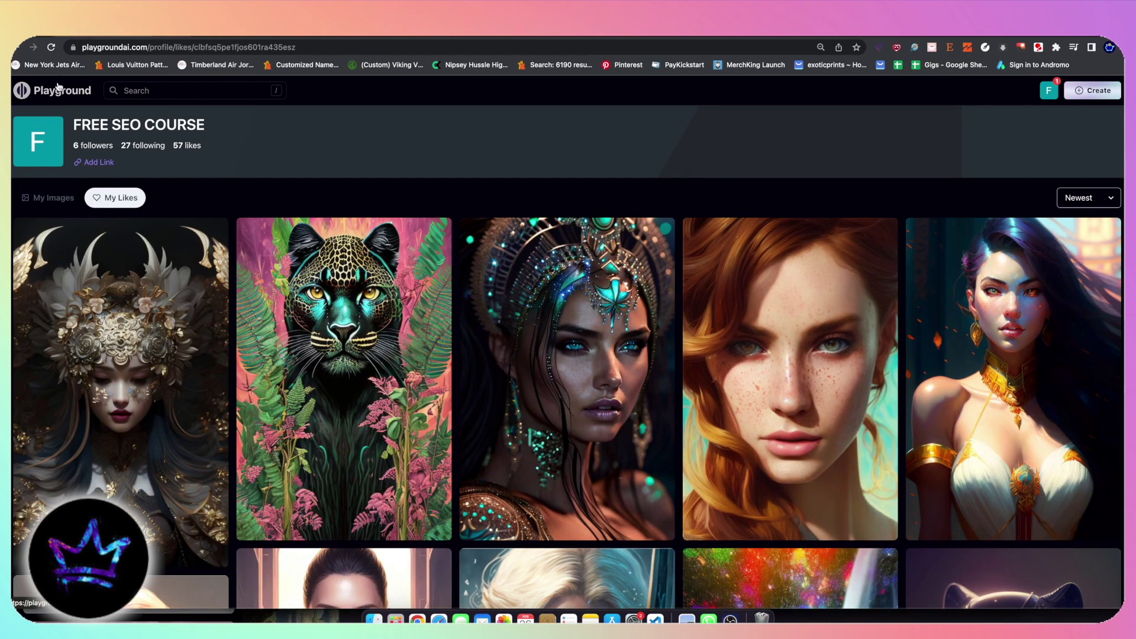
left_click(59, 87)
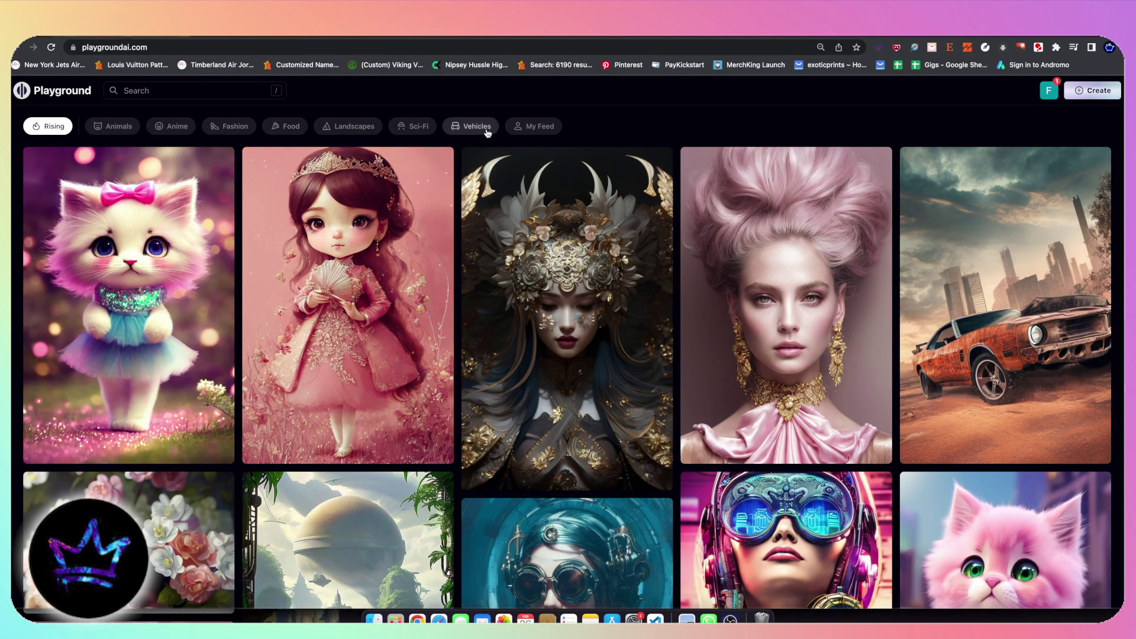
Step: Filter the gallery to Landscapes and scroll through the images
left_click(343, 125)
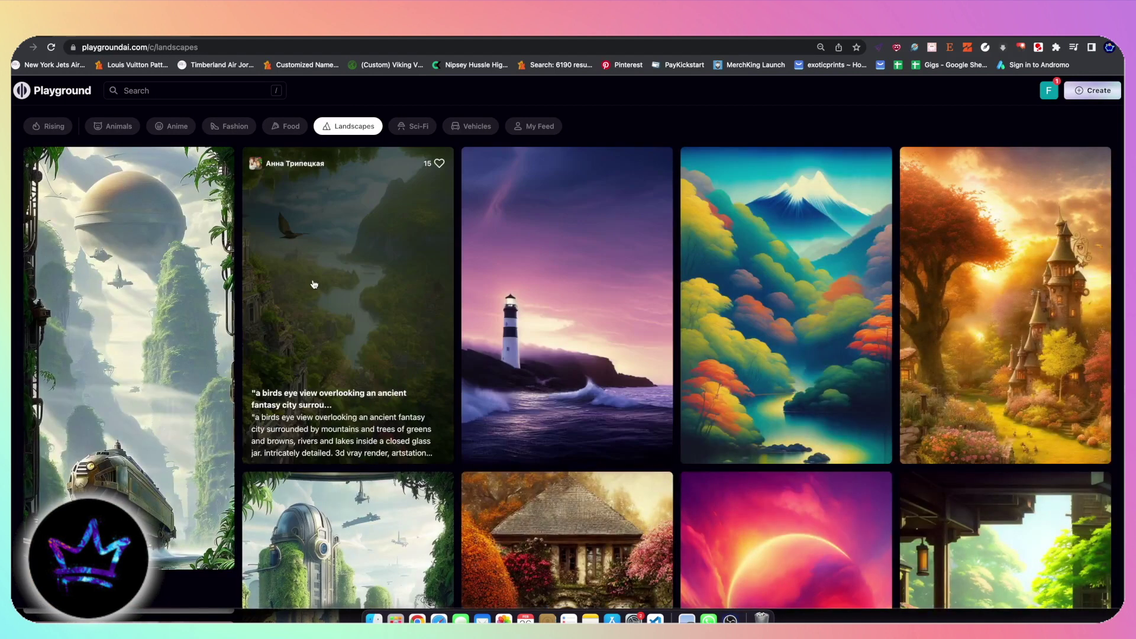
scroll(956, 334, "down", 15)
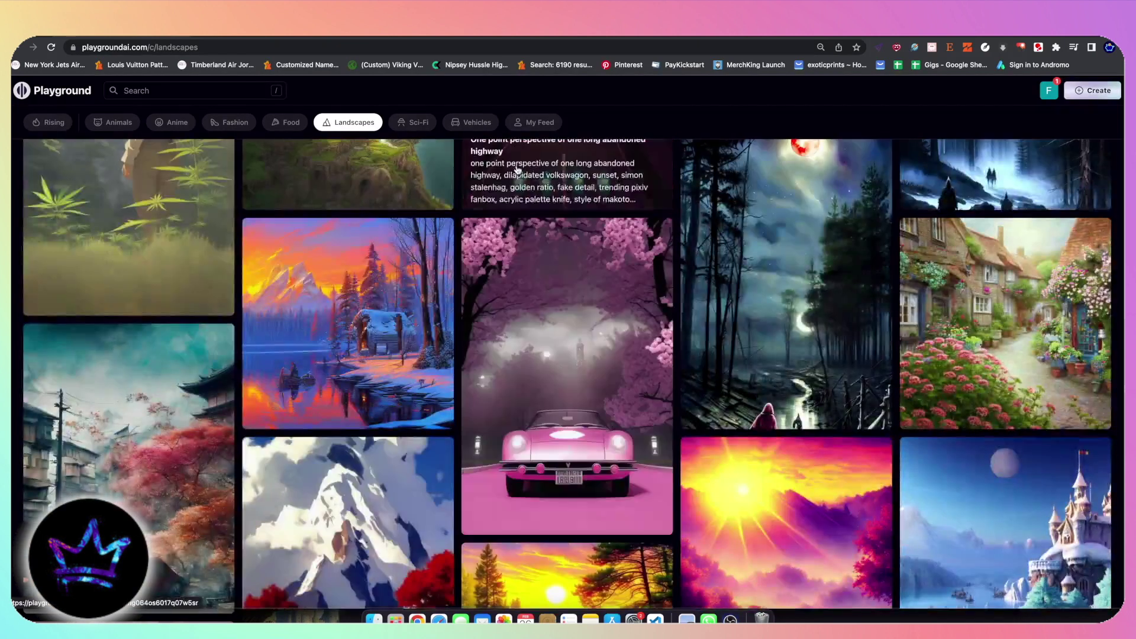
scroll(497, 158, "up", 10)
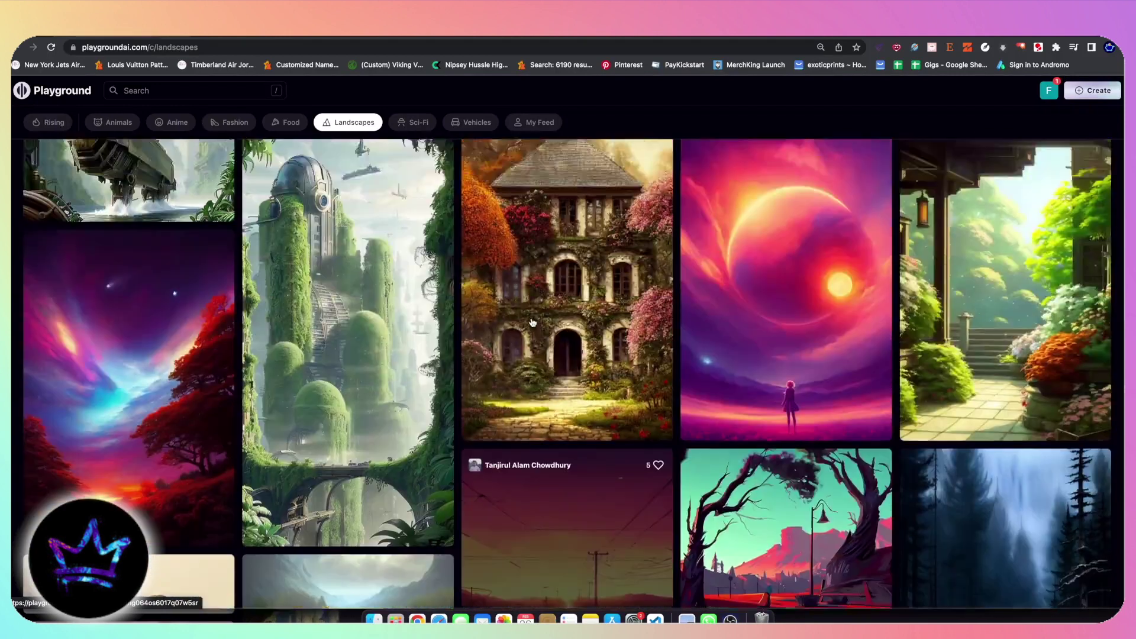
scroll(532, 323, "up", 2)
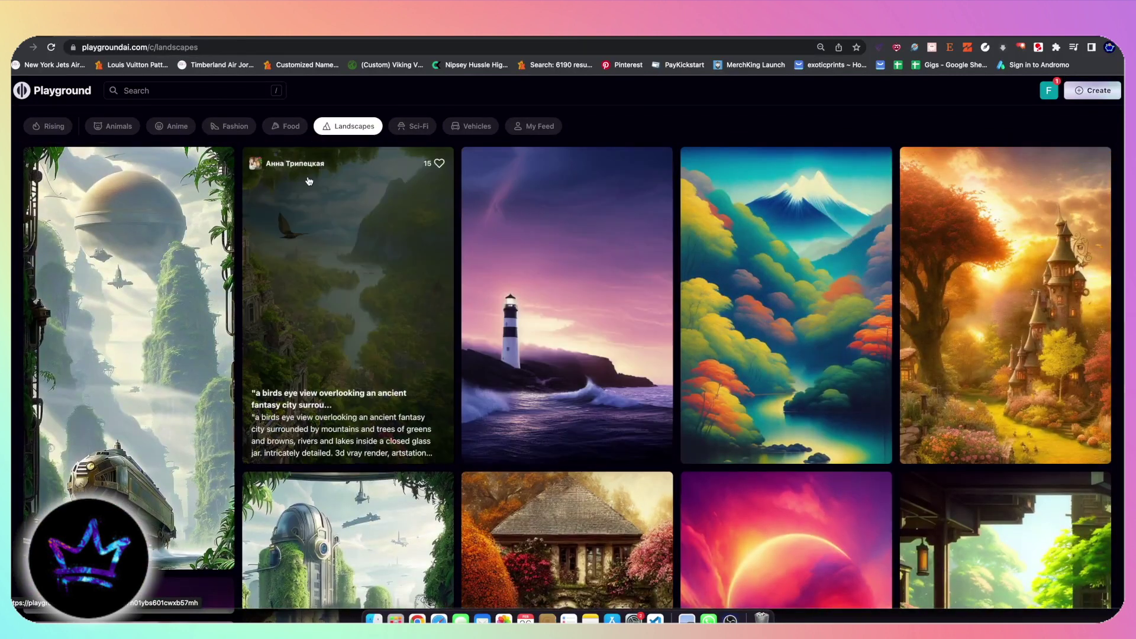
scroll(851, 344, "down", 15)
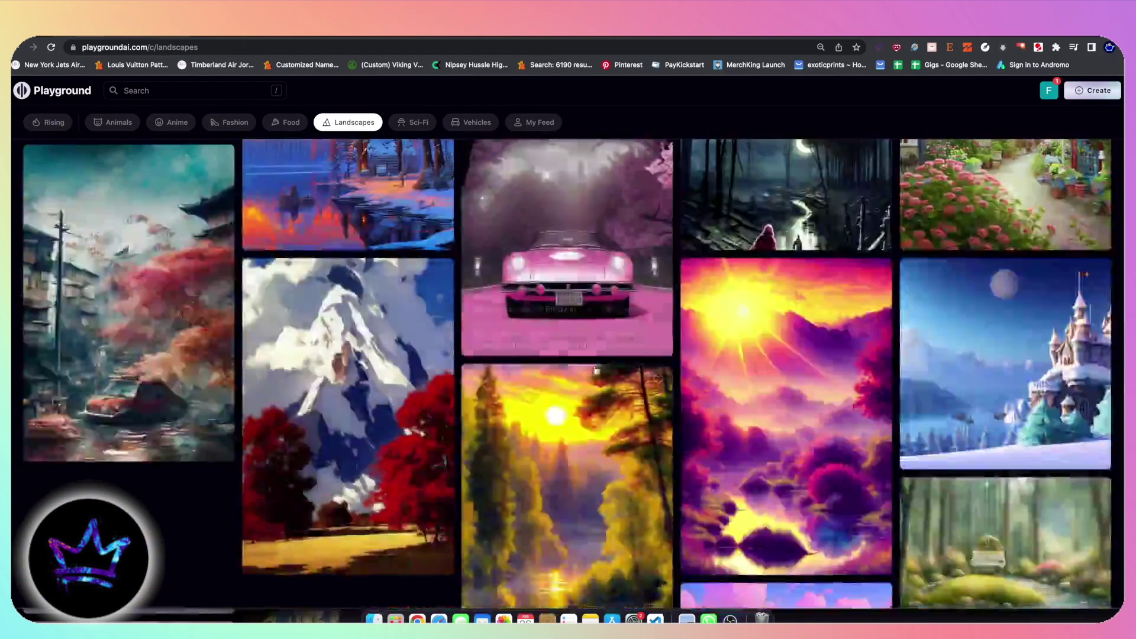
scroll(851, 344, "up", 15)
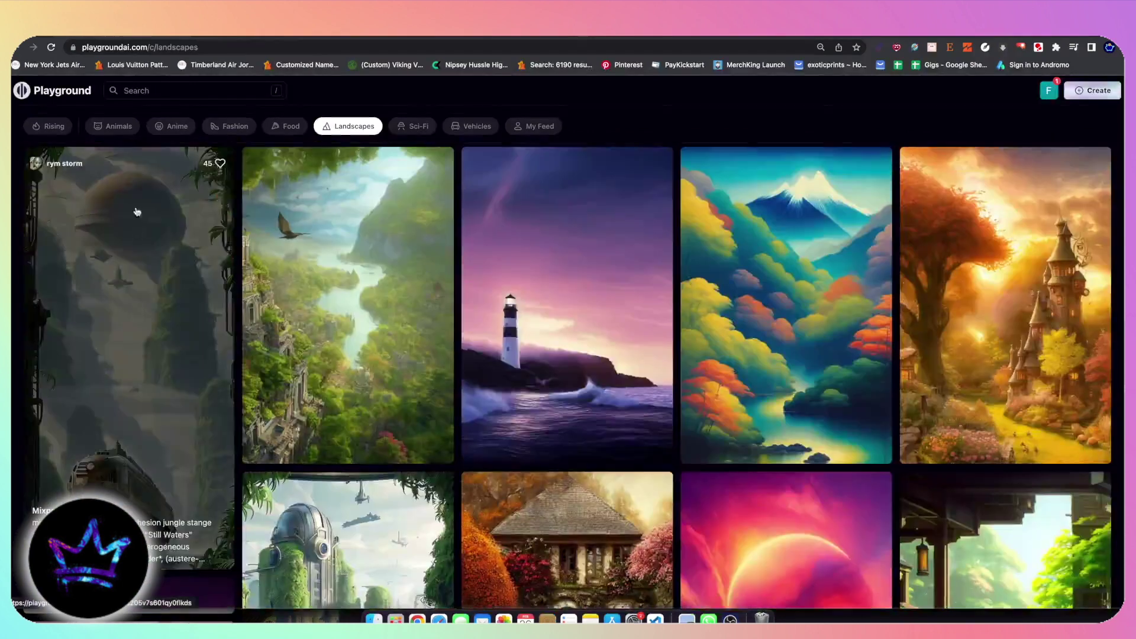
Step: Return to the home gallery and go to the Create page
left_click(52, 91)
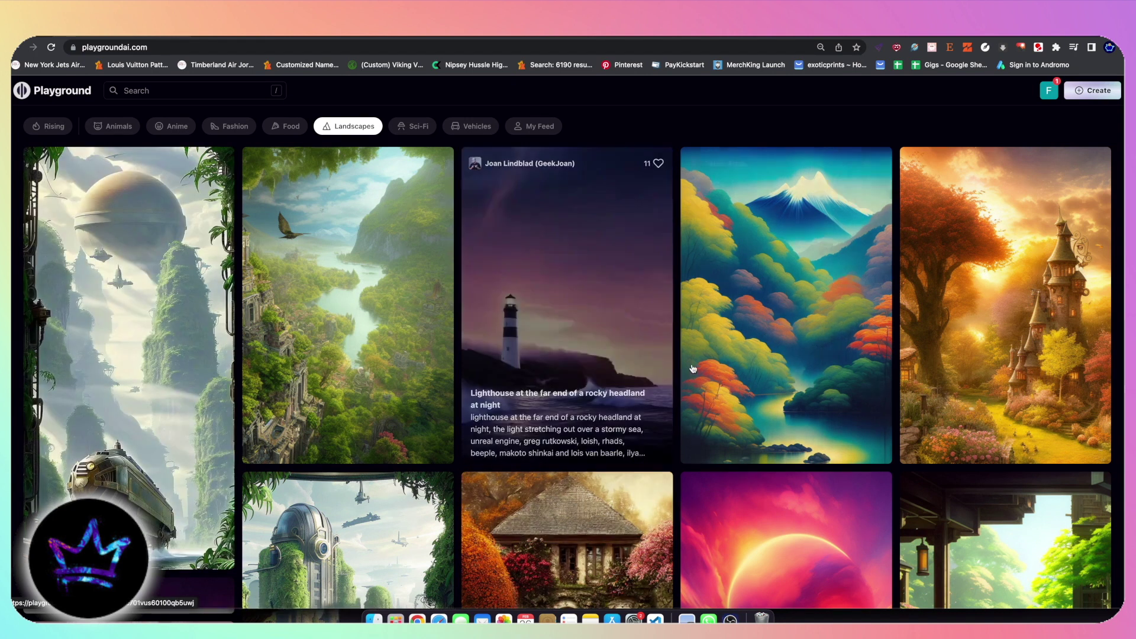
scroll(691, 367, "down", 10)
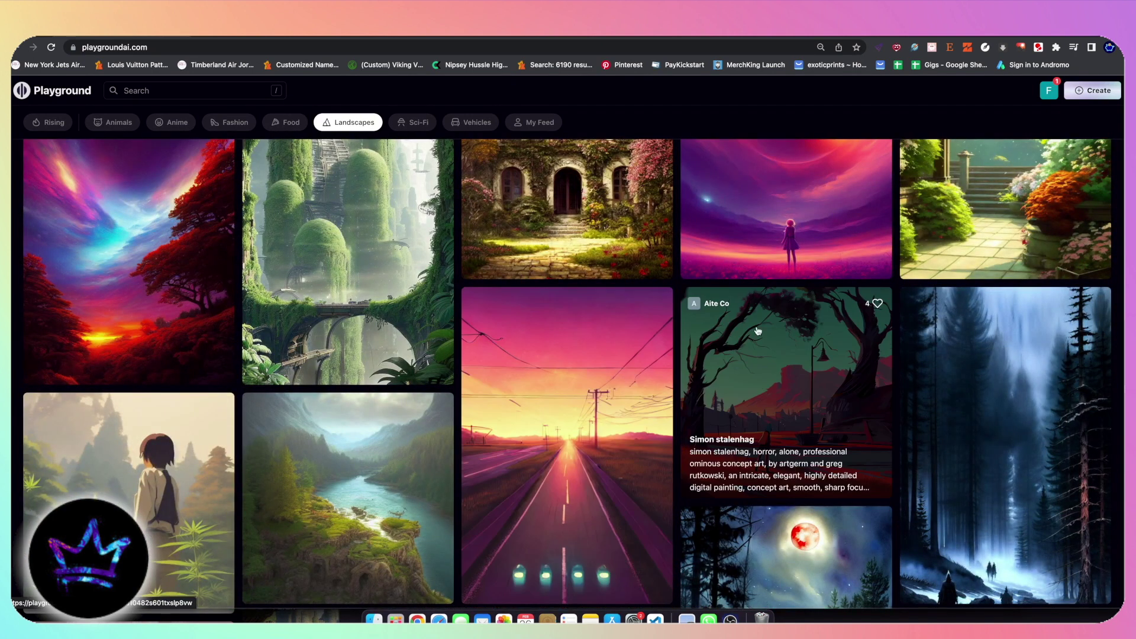
left_click(1049, 90)
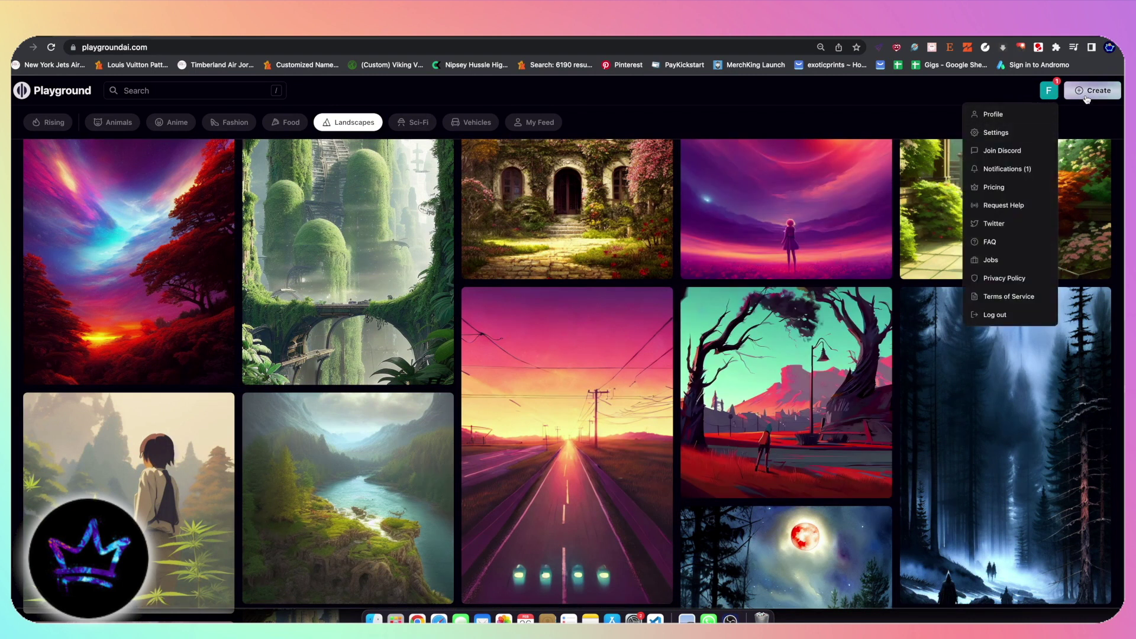
left_click(1083, 94)
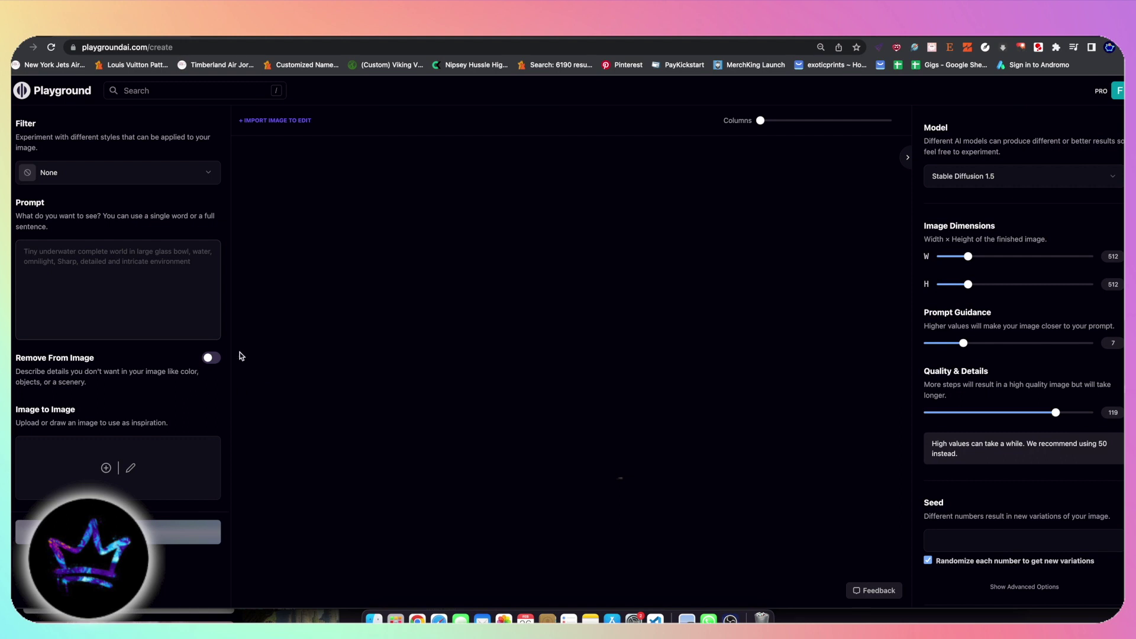
left_click(177, 179)
scroll(324, 452, "down", 1)
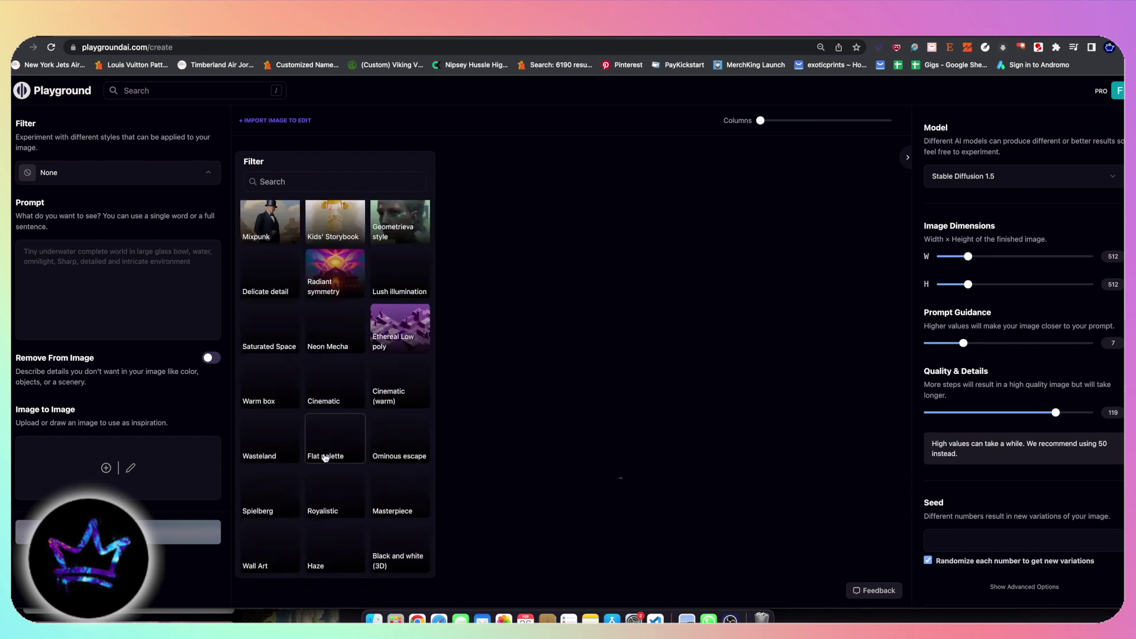
scroll(325, 453, "up", 5)
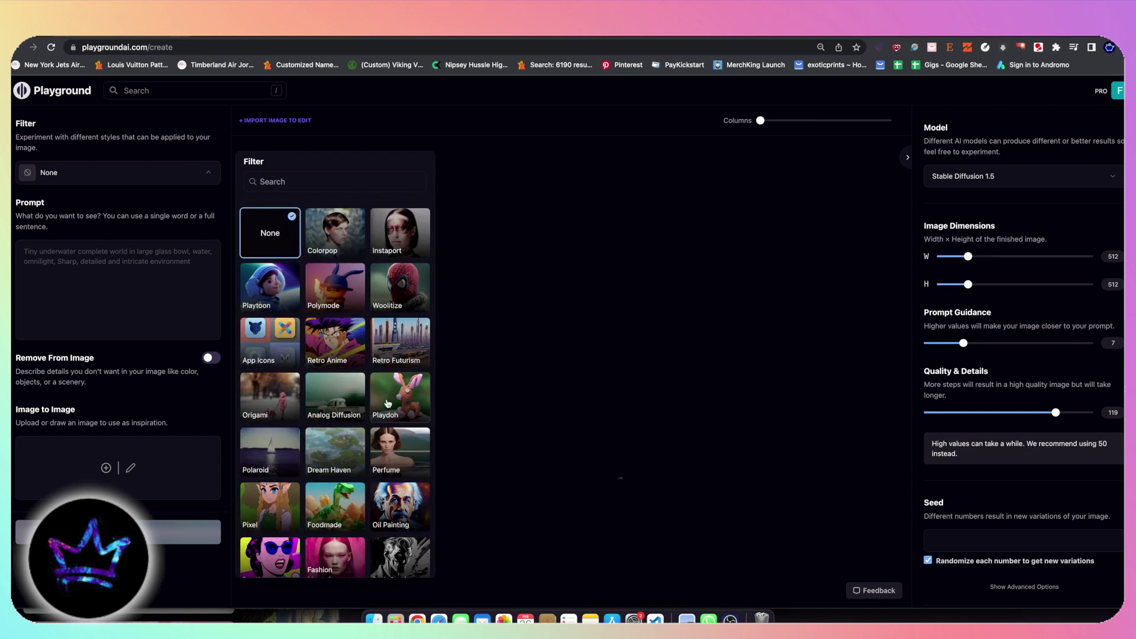
scroll(378, 404, "down", 1)
scroll(375, 402, "down", 3)
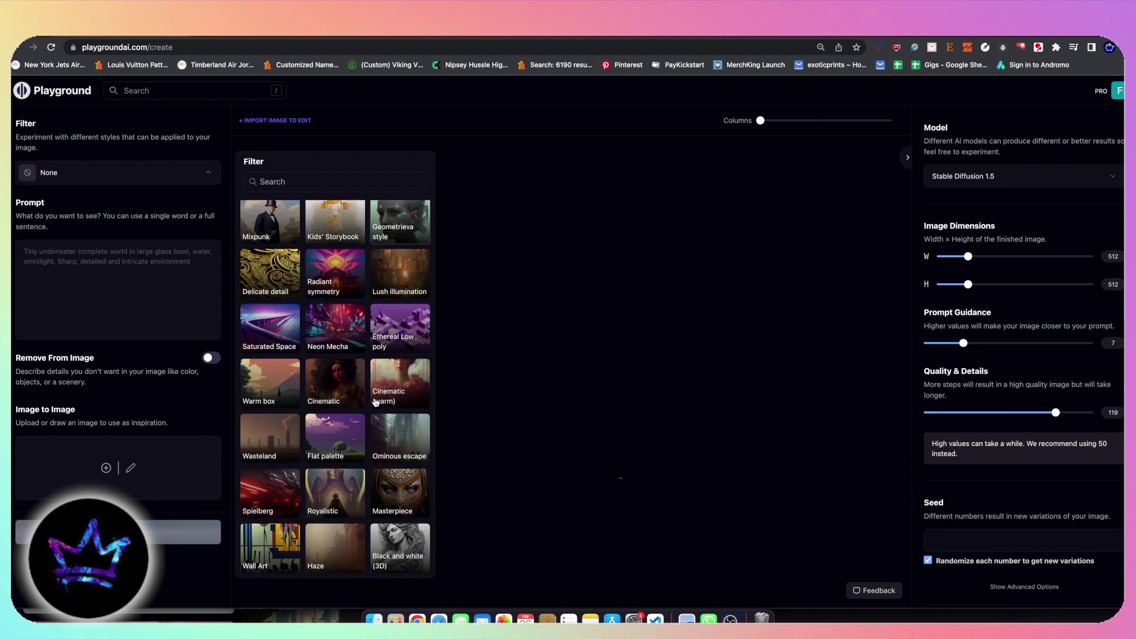
scroll(369, 383, "up", 6)
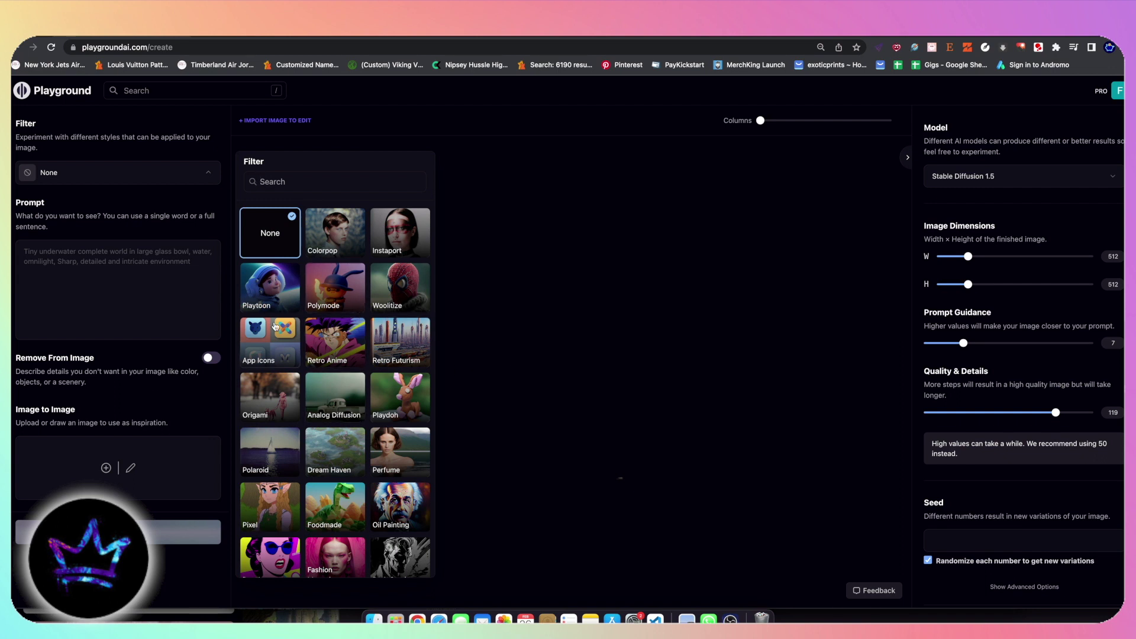
left_click(537, 310)
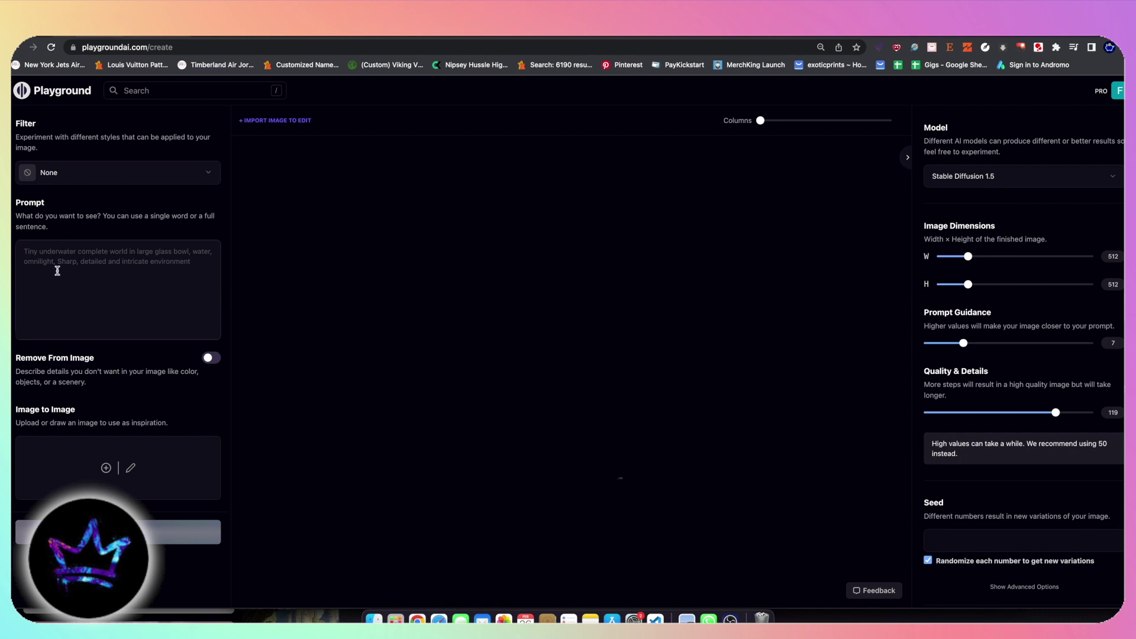
Step: Enable Remove From Image, keep Stable Diffusion 1.5 as the model, and adjust the width slider
left_click(207, 358)
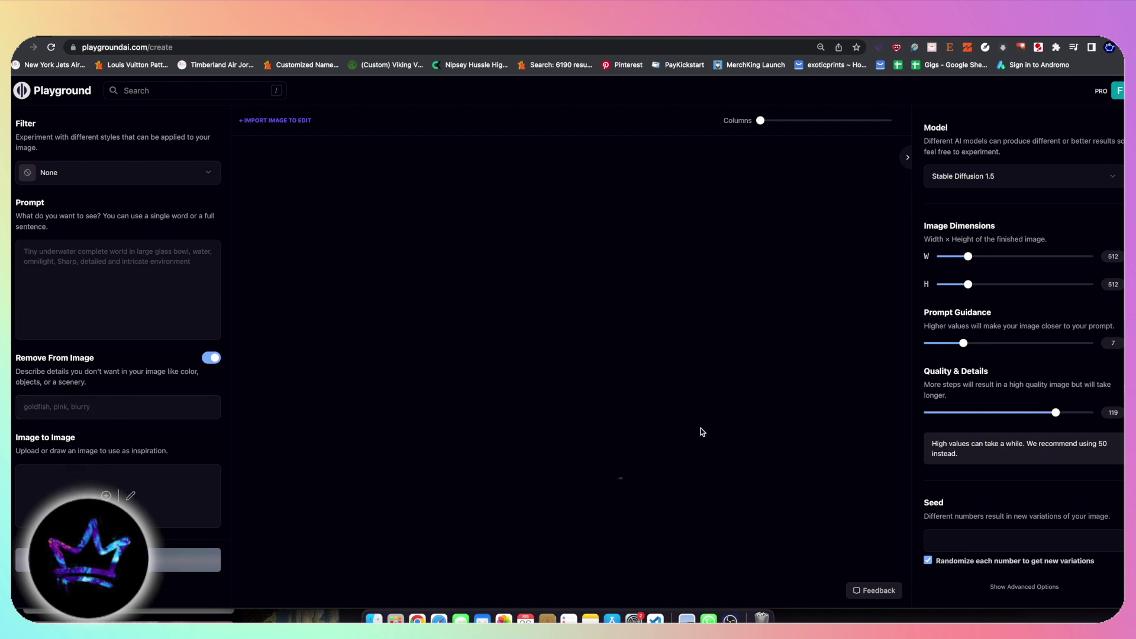
left_click(982, 177)
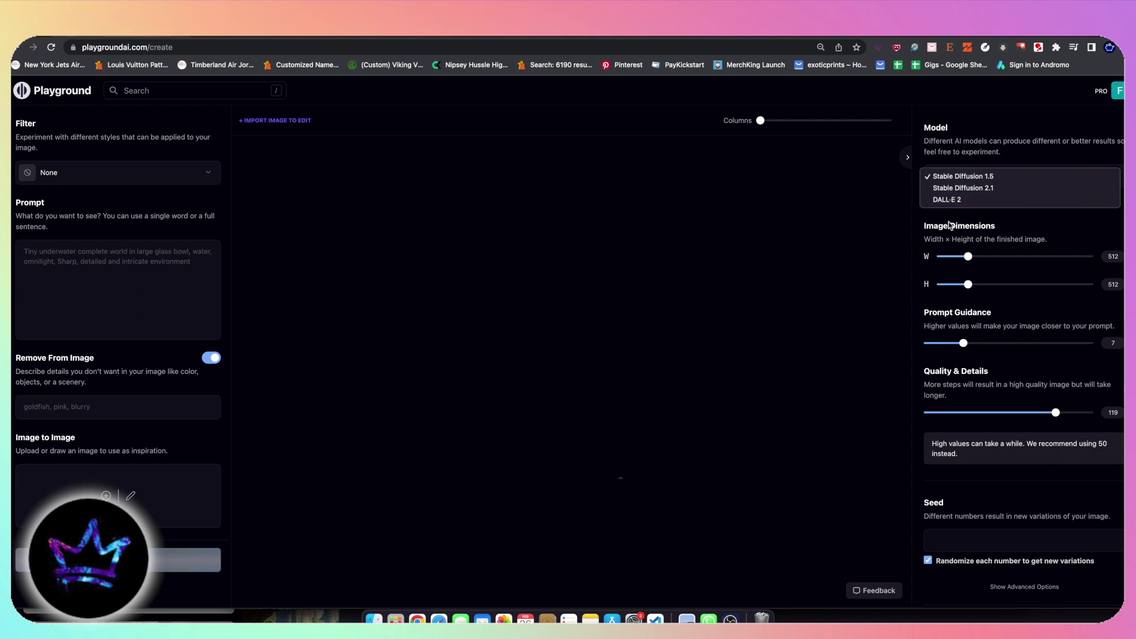
left_click(931, 139)
left_click(960, 180)
left_click(1004, 129)
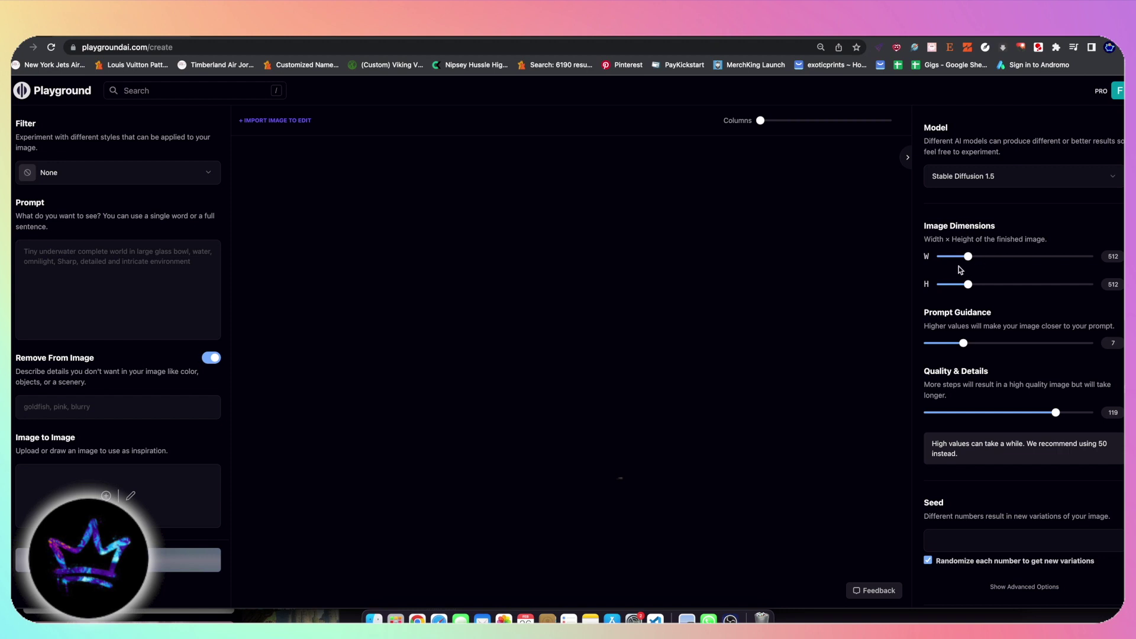
left_click_drag(968, 257, 941, 256)
Step: Set the image to 512×576, prompt guidance to 6, and adjust Quality & Details steps
left_click_drag(968, 284, 1008, 284)
mouse_move(957, 256)
left_mouse_down()
mouse_move(1000, 257)
mouse_move(1066, 285)
mouse_move(976, 284)
mouse_move(968, 258)
left_mouse_up()
mouse_move(966, 348)
left_mouse_down()
mouse_move(1033, 348)
mouse_move(957, 348)
left_mouse_up()
mouse_move(1049, 413)
left_mouse_down()
mouse_move(993, 413)
mouse_move(1086, 413)
mouse_move(1055, 412)
left_mouse_up()
scroll(1055, 566, "down", 3)
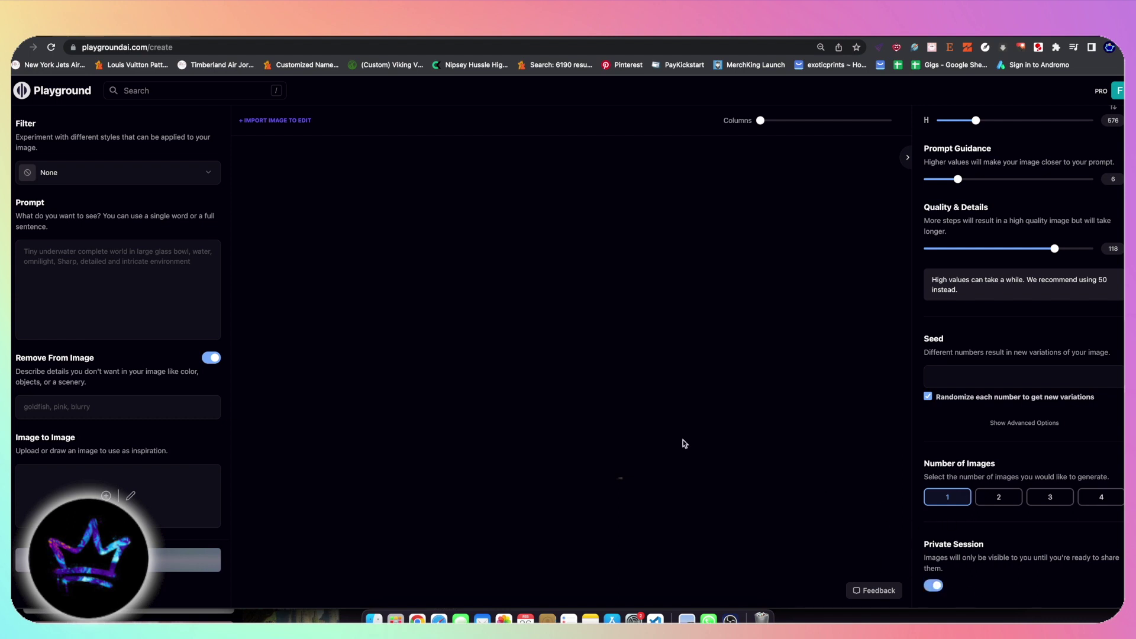
scroll(928, 422, "up", 3)
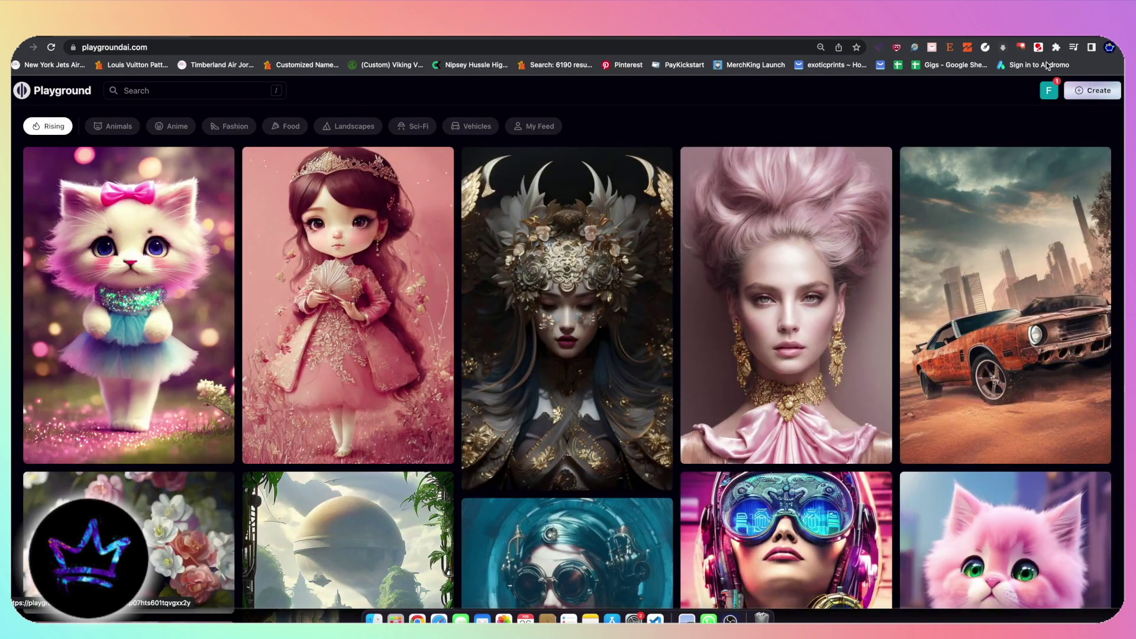
Step: Go to your profile gallery, scroll through it, and open the green 'Fractal sunshine parrot' post
left_click(1046, 94)
left_click(989, 116)
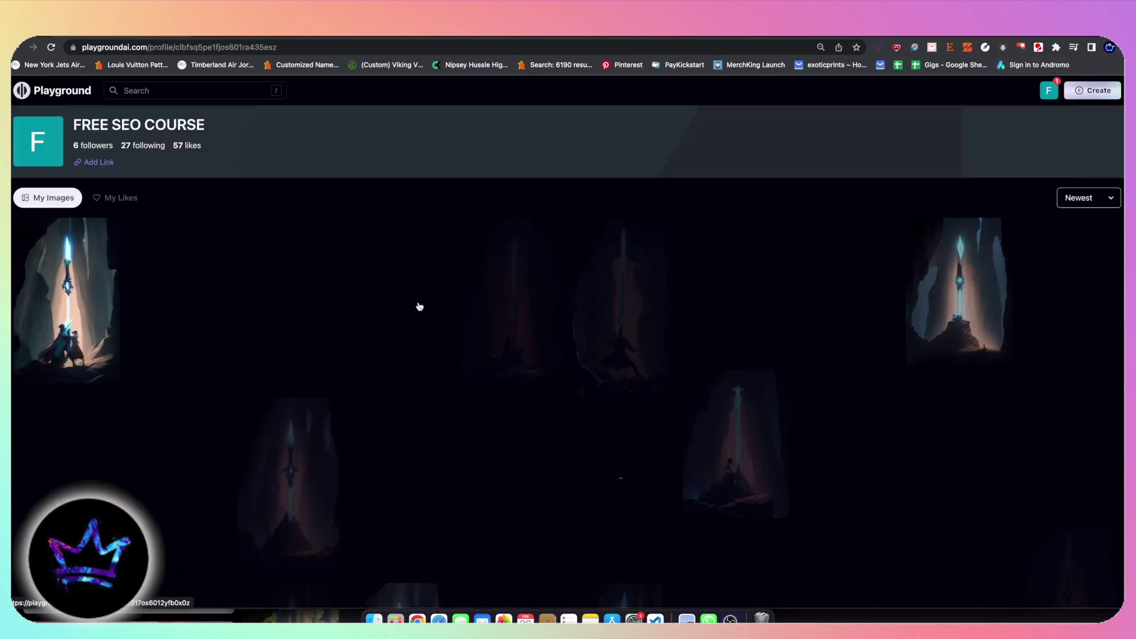
scroll(487, 285, "down", 5)
scroll(488, 284, "down", 5)
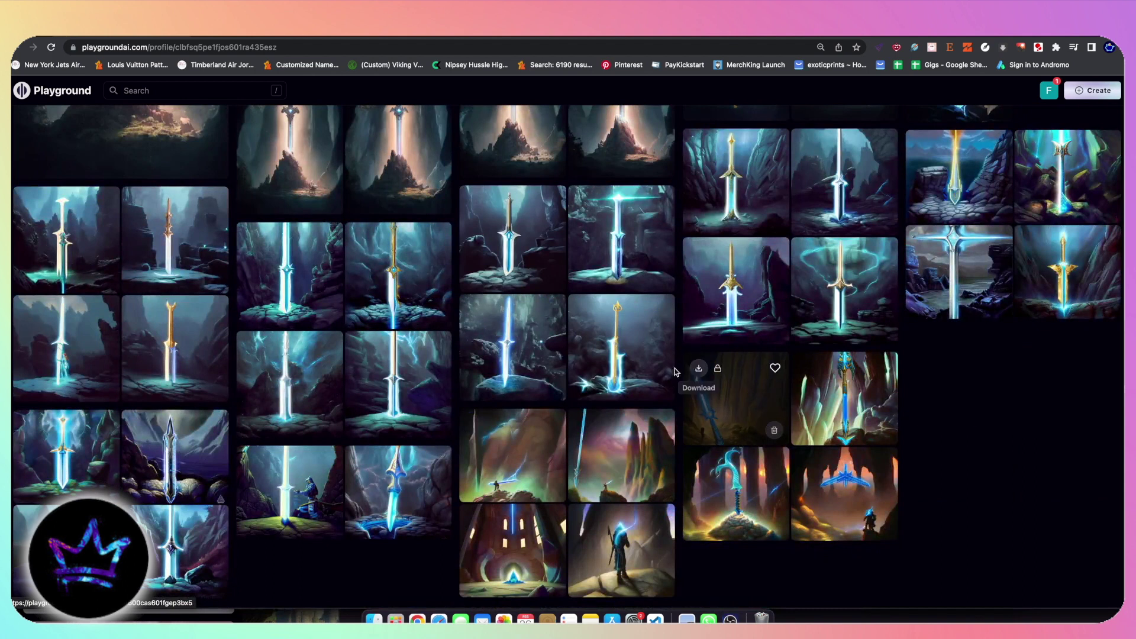
scroll(329, 375, "down", 10)
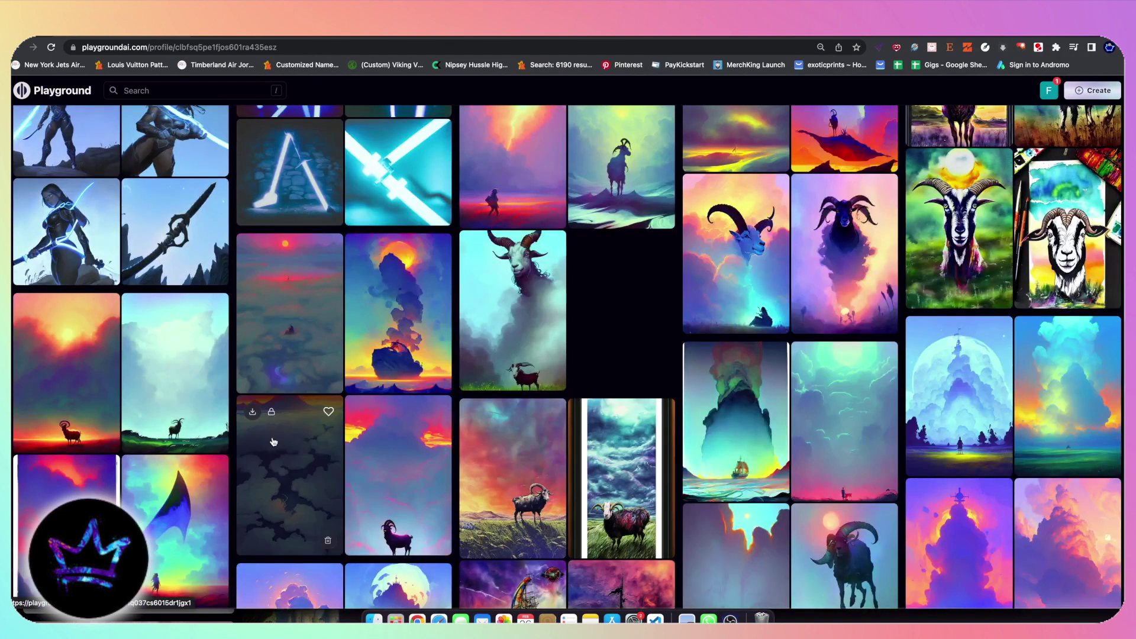
scroll(274, 441, "down", 5)
scroll(274, 441, "down", 10)
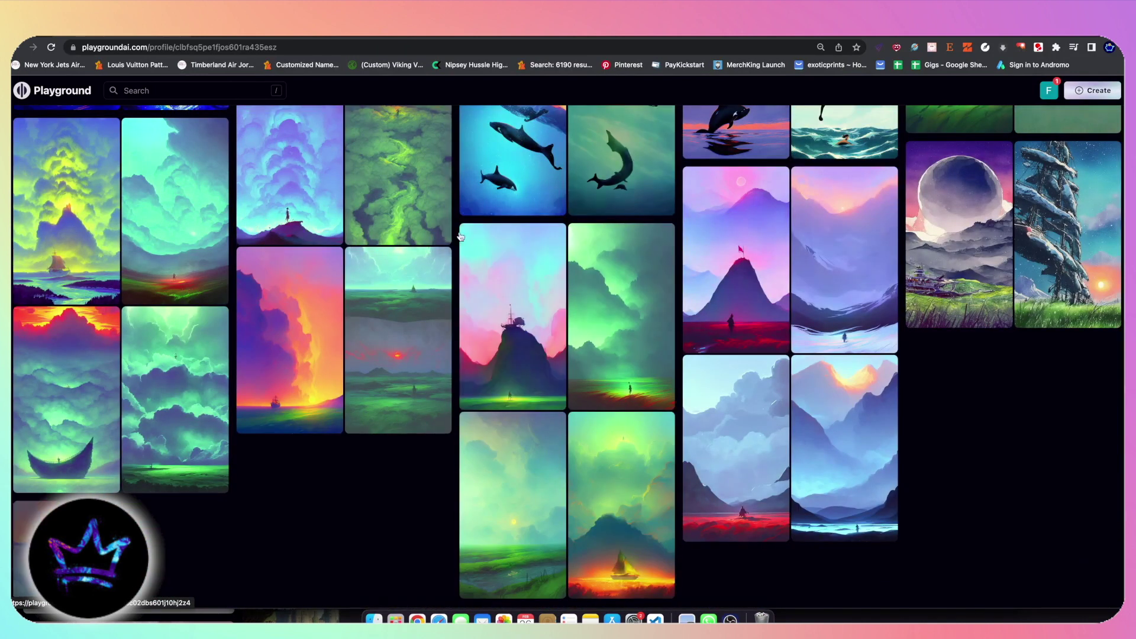
scroll(435, 365, "down", 10)
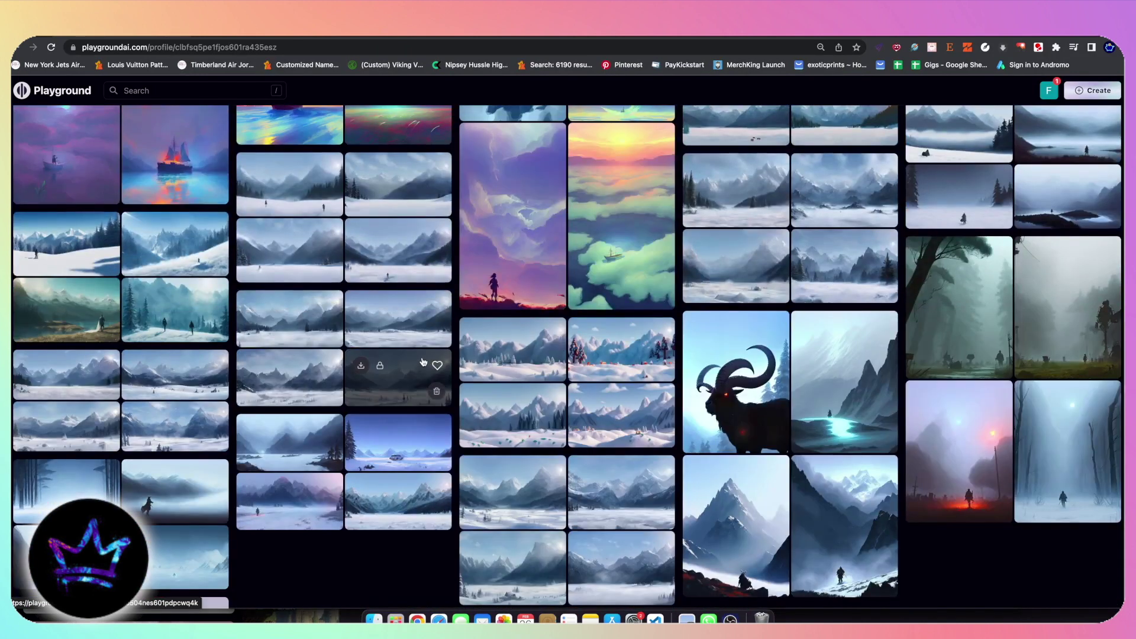
scroll(421, 357, "down", 5)
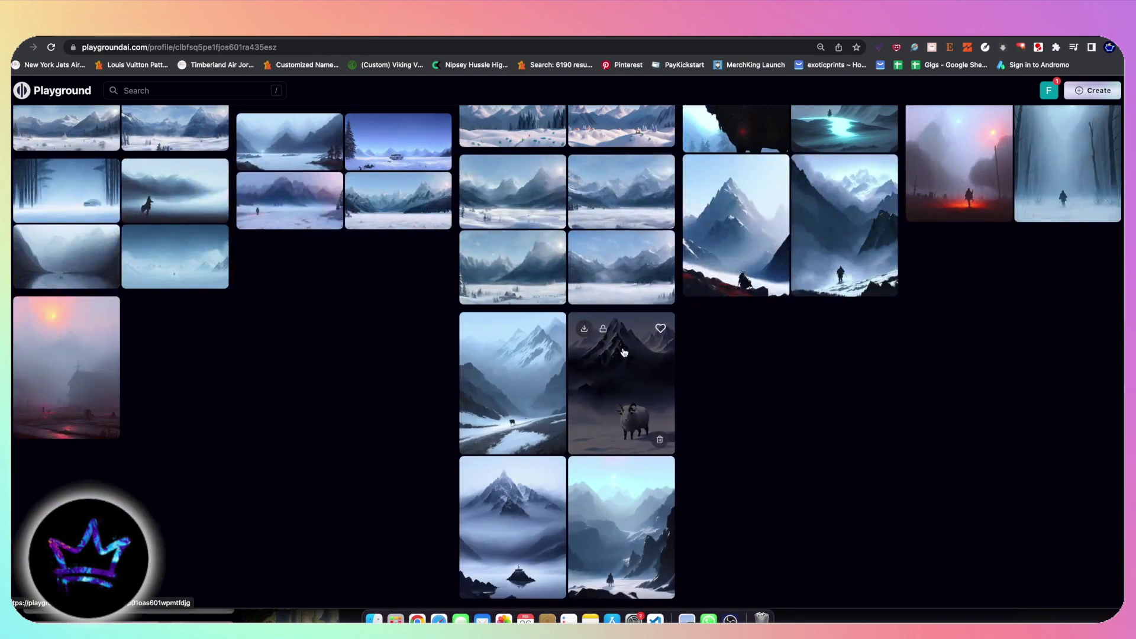
scroll(545, 364, "down", 10)
scroll(545, 364, "down", 10)
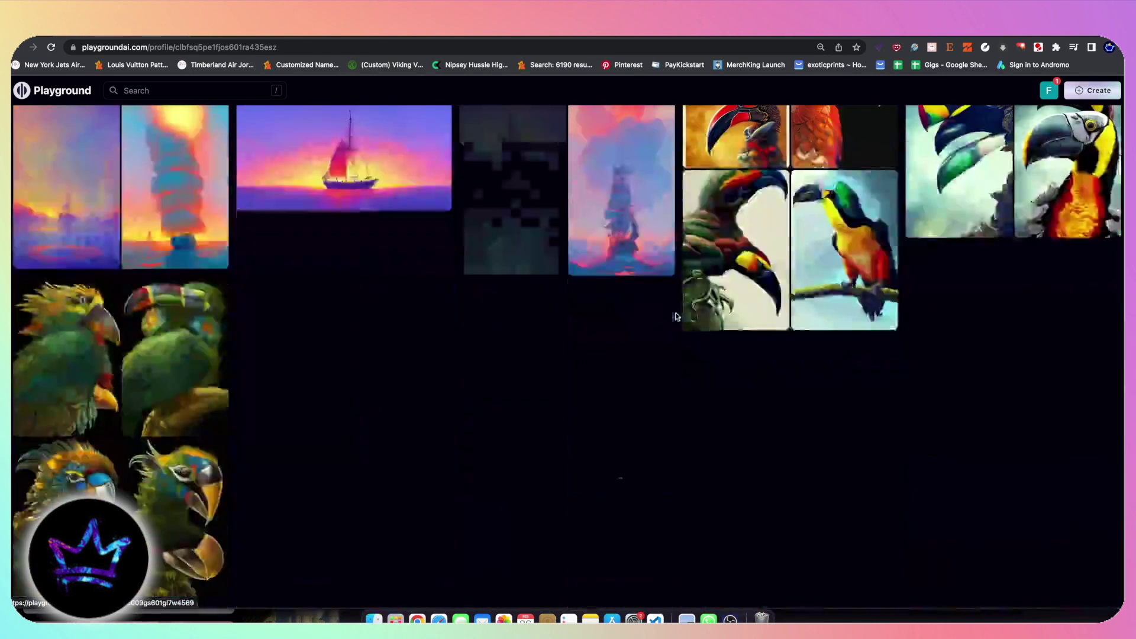
scroll(664, 444, "down", 5)
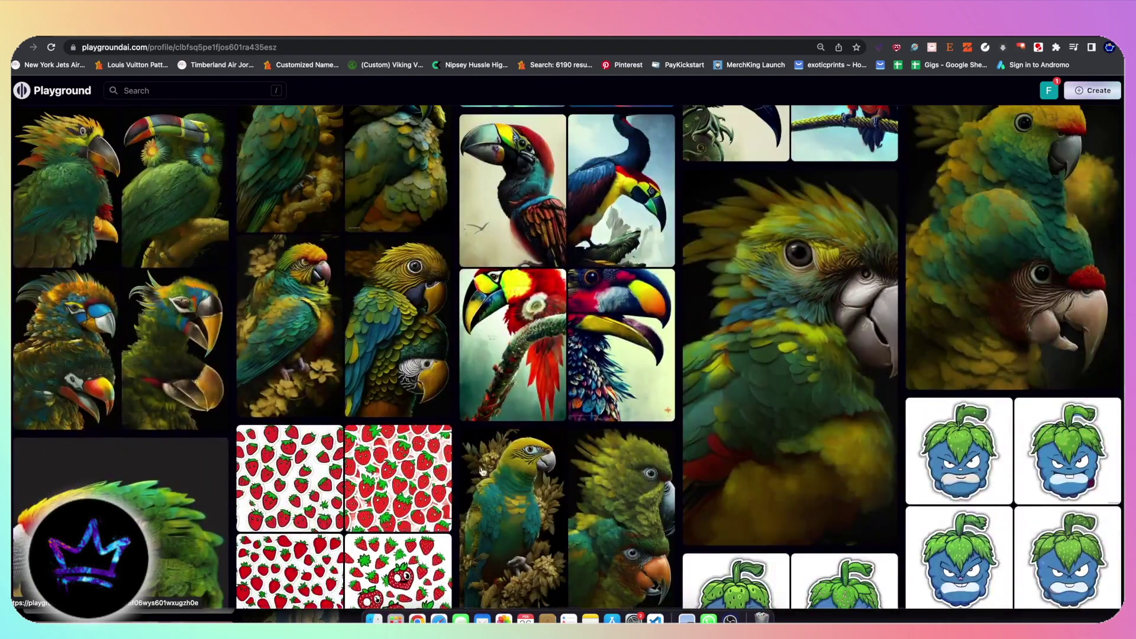
scroll(635, 469, "up", 3)
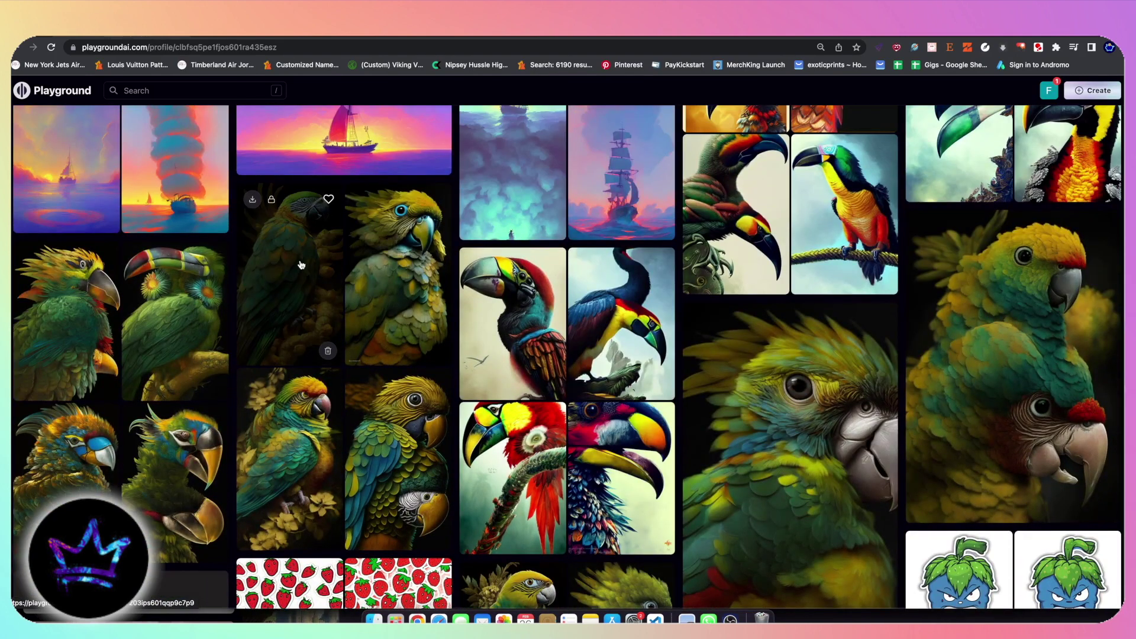
left_click(377, 302)
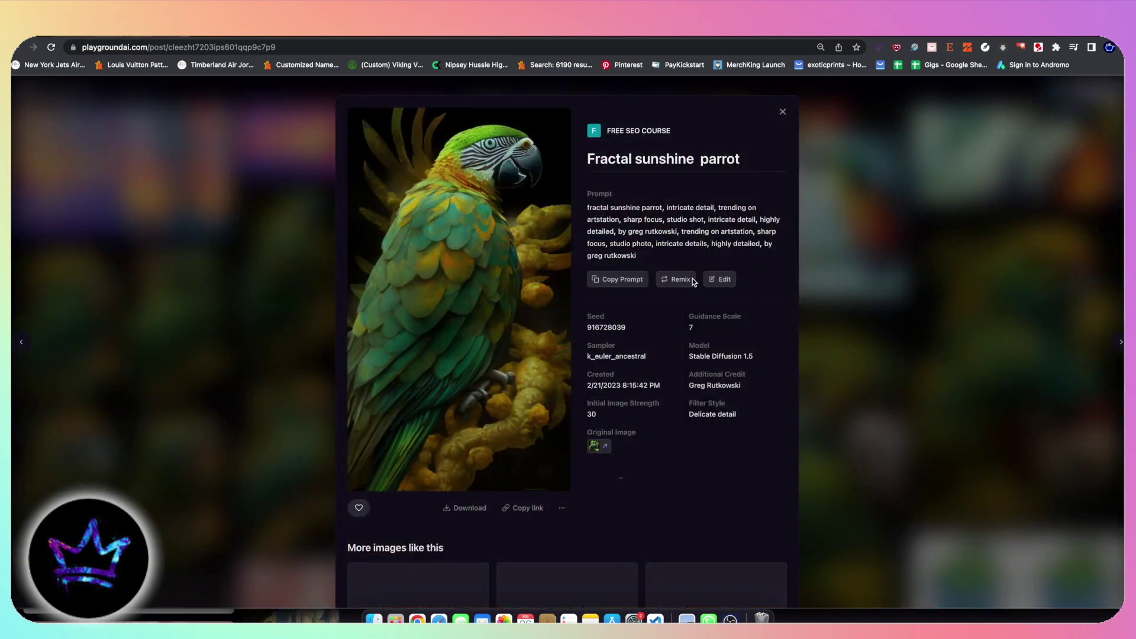
Step: Download the parrot image, remix it, and load the download as the image-to-image reference
left_click(676, 280)
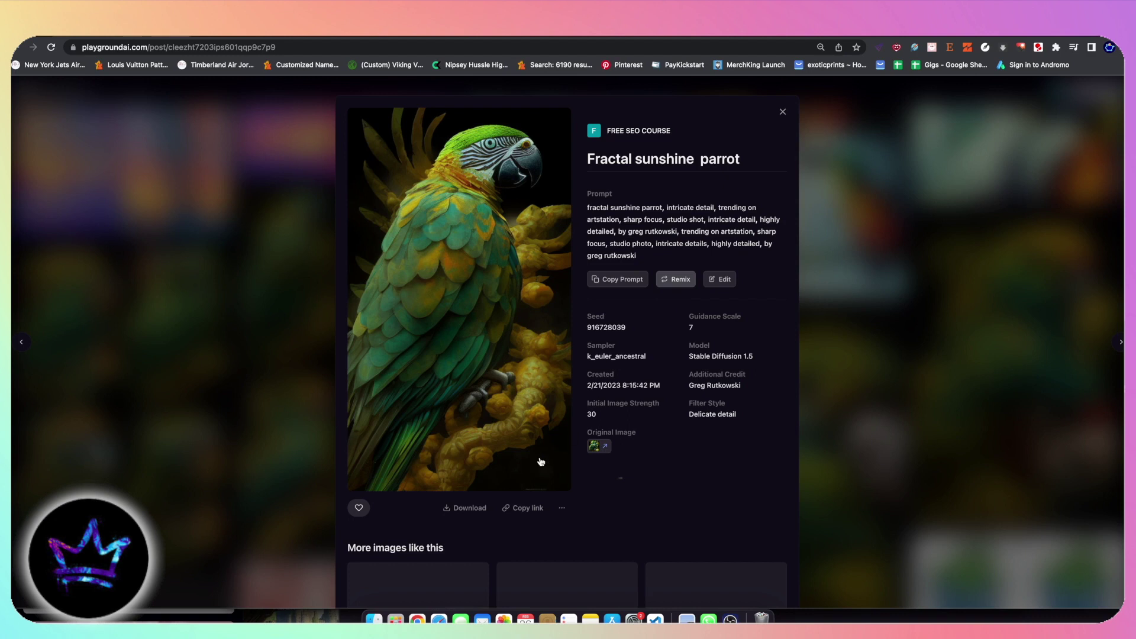
left_click(465, 508)
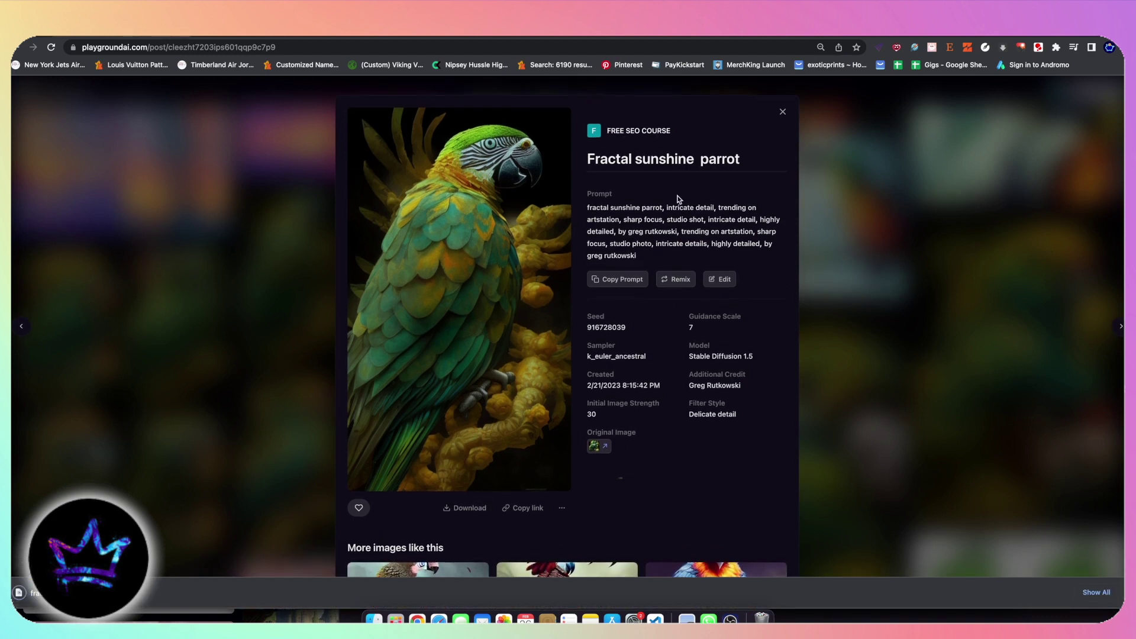
left_click(680, 279)
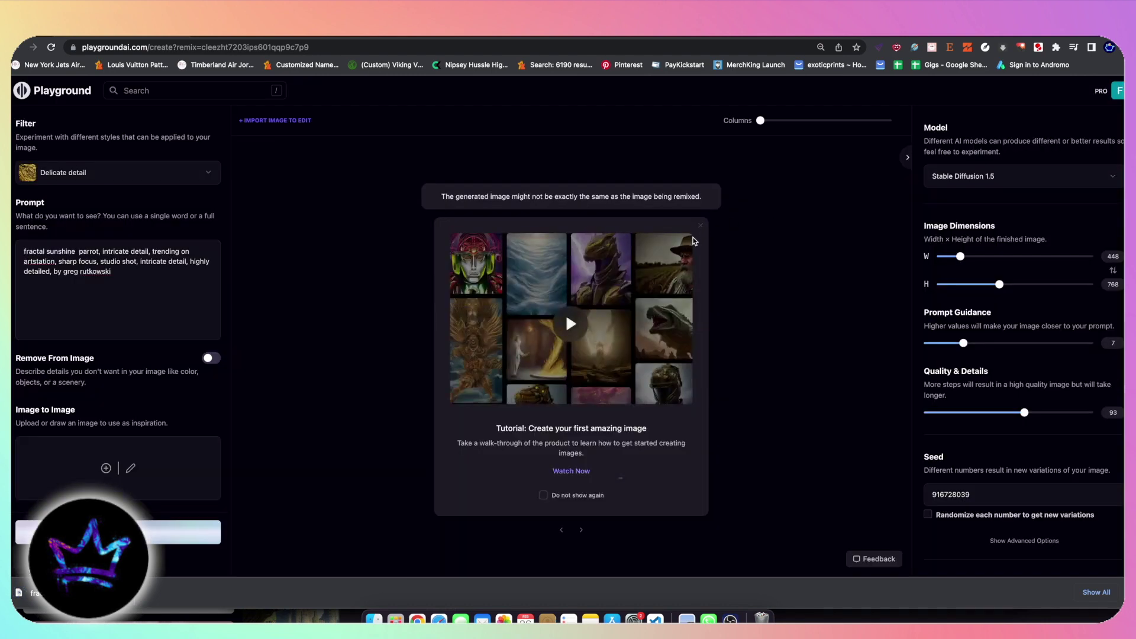
left_click(702, 227)
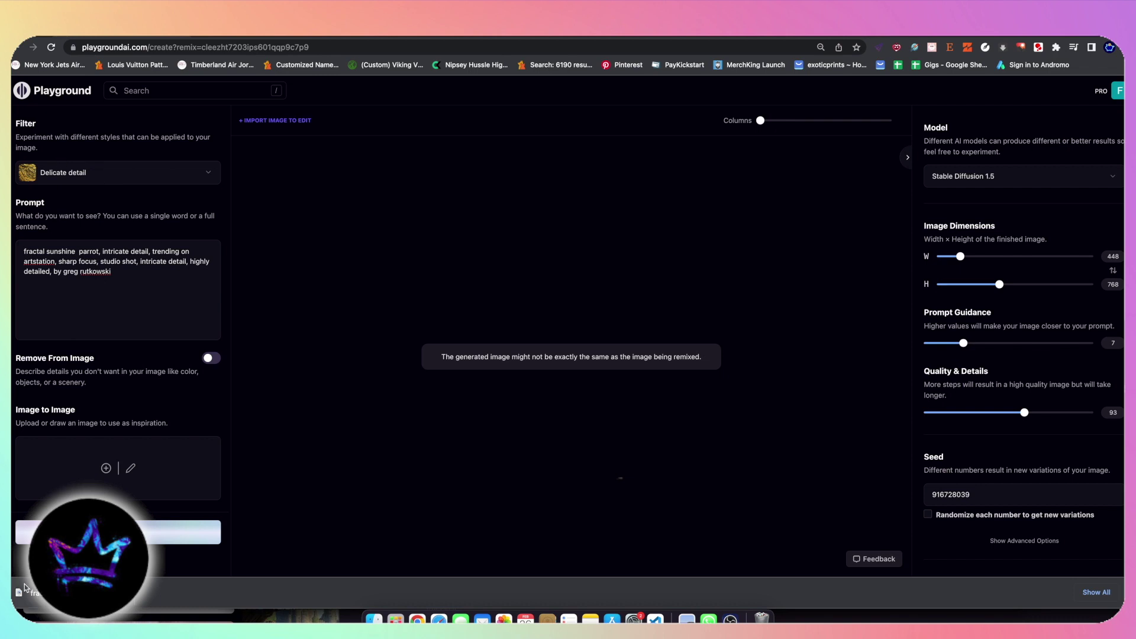
left_click_drag(30, 592, 71, 483)
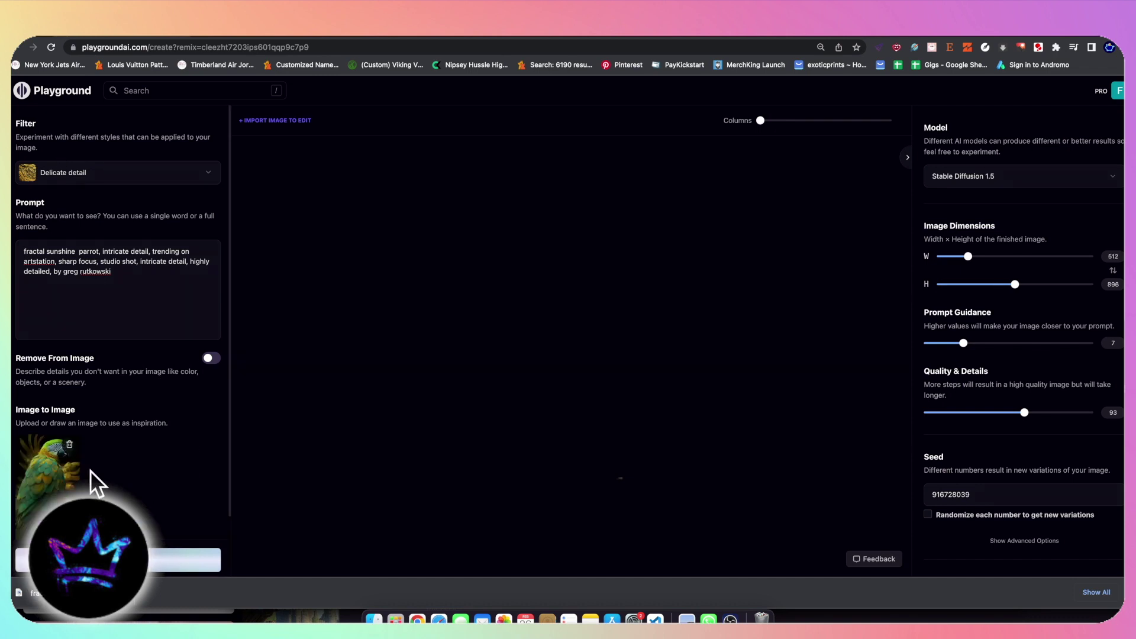
Step: Leave the filter style unchanged and generate an image from the remix settings
left_click(122, 168)
left_click(519, 239)
scroll(127, 356, "down", 3)
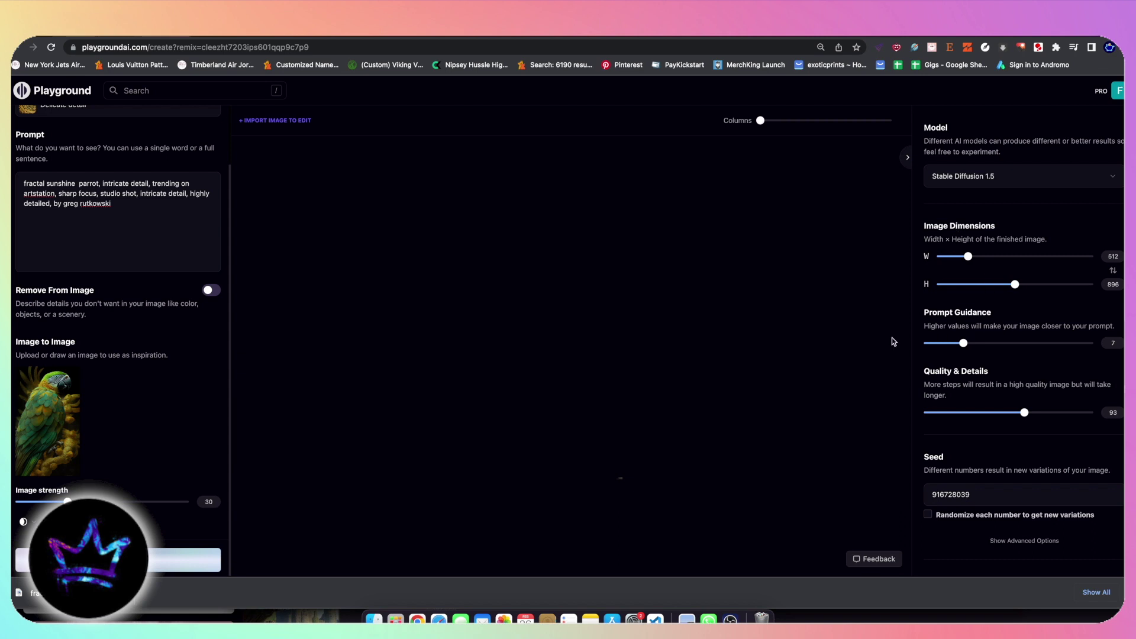
left_click(107, 560)
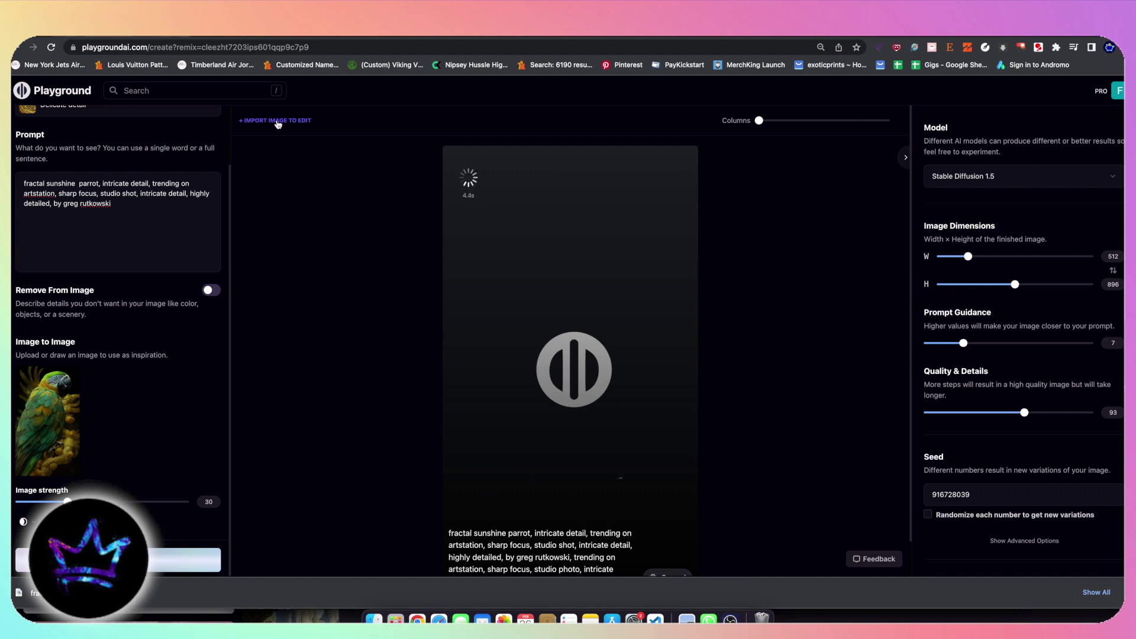
Step: Wait for the parrot remix to finish and scroll down to view the result
mouse_move(38, 390)
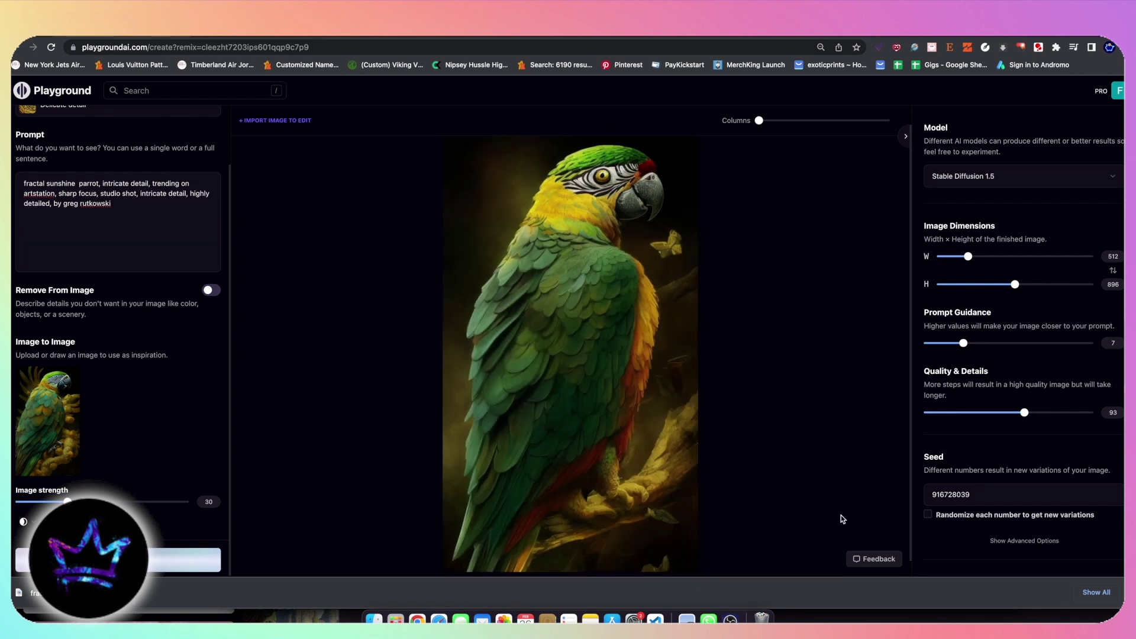
scroll(699, 498, "down", 1)
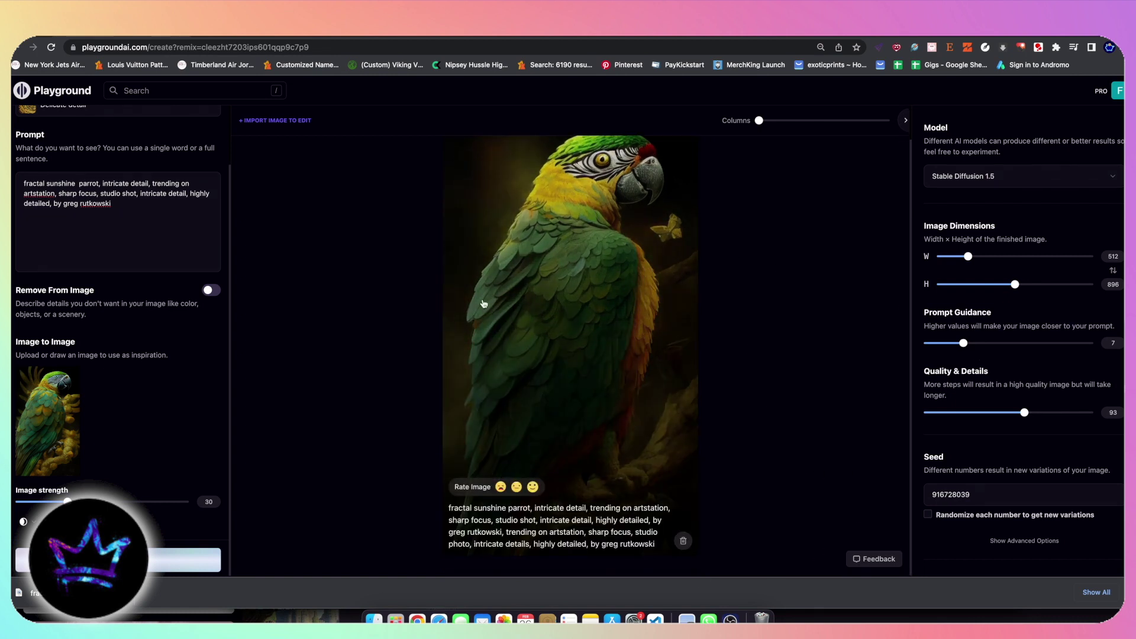
scroll(1037, 533, "down", 5)
Step: Set Number of Images to 4 to produce four Delicate detail parrot variations
left_click(1098, 471)
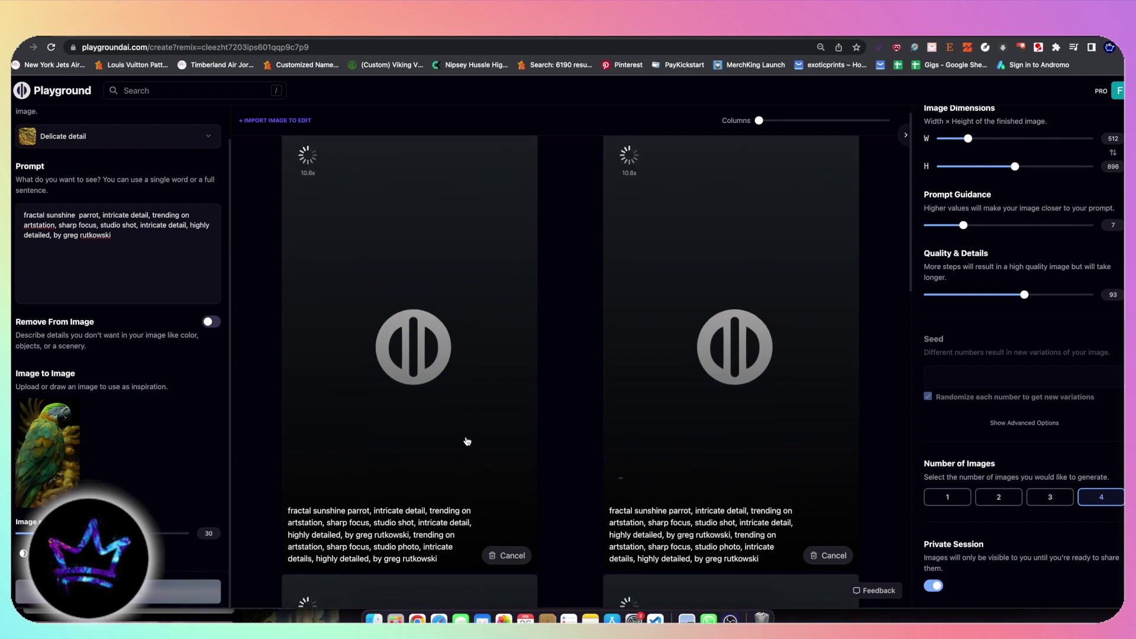
scroll(468, 441, "down", 2)
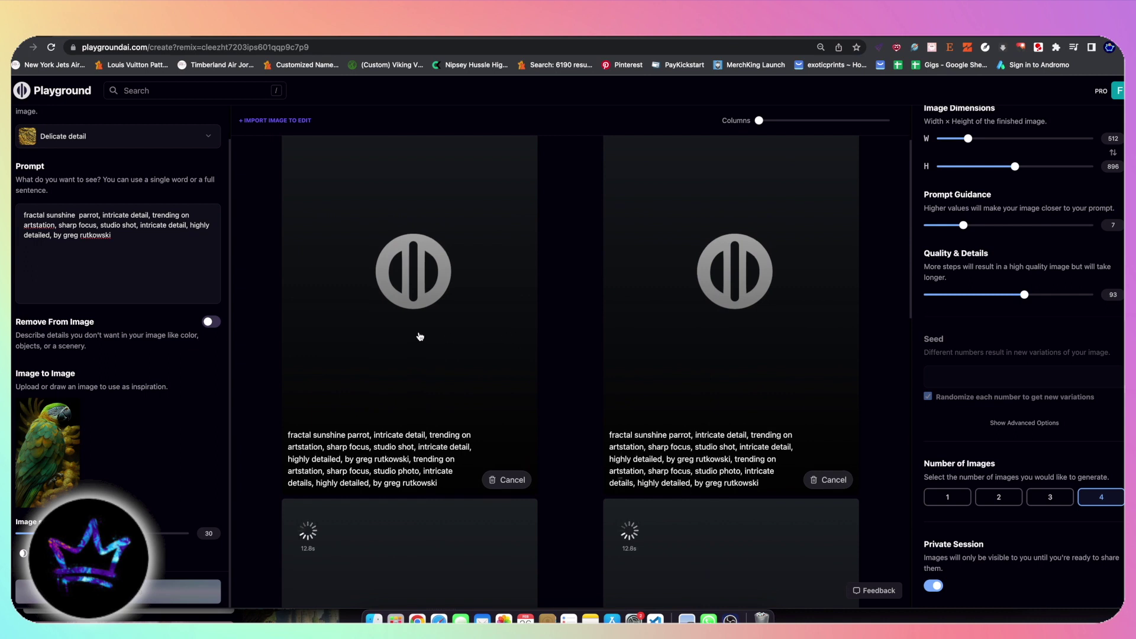
scroll(429, 328, "up", 3)
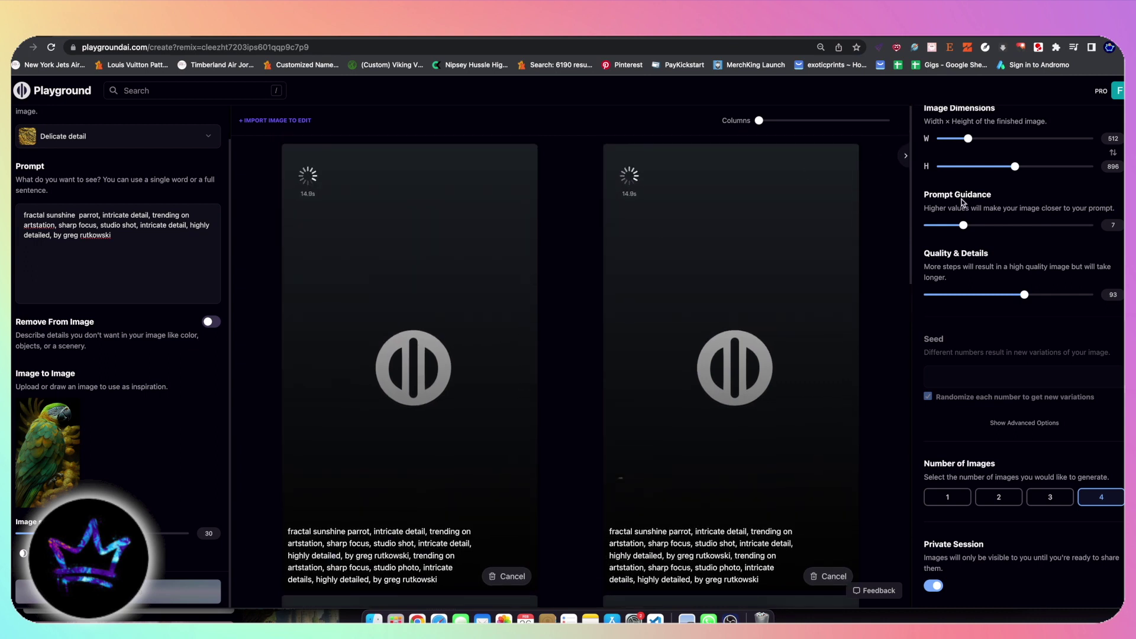
Step: Resize the image to 384 × 768 and lower Quality & Details to 52
left_click_drag(967, 142, 952, 142)
left_click_drag(1018, 167, 1000, 169)
left_click_drag(1024, 296, 976, 298)
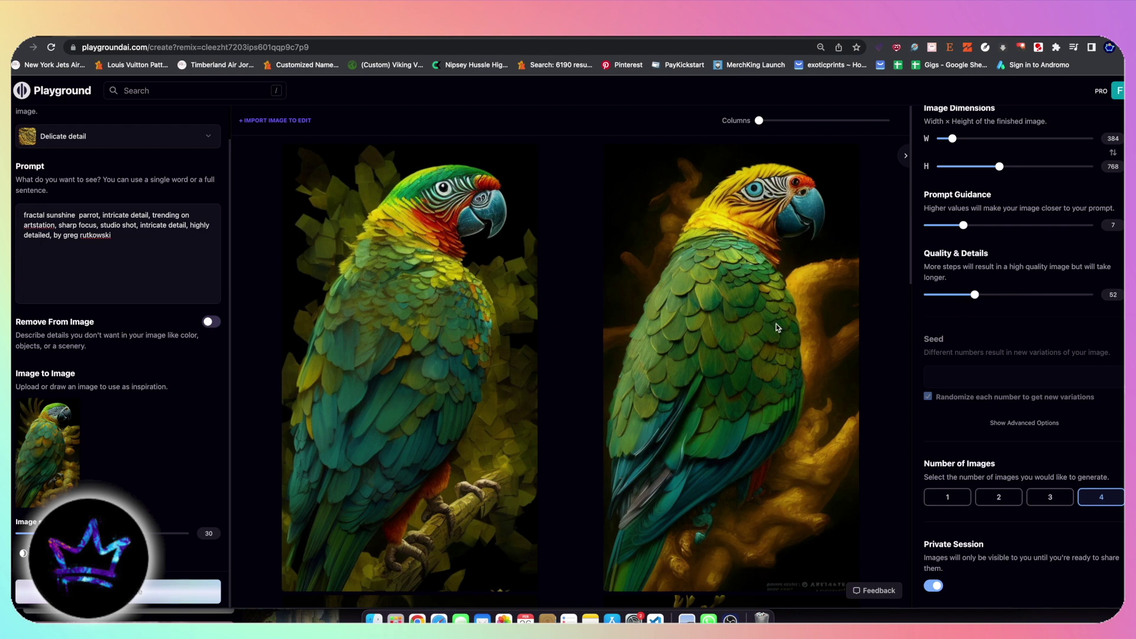
scroll(646, 280, "down", 5)
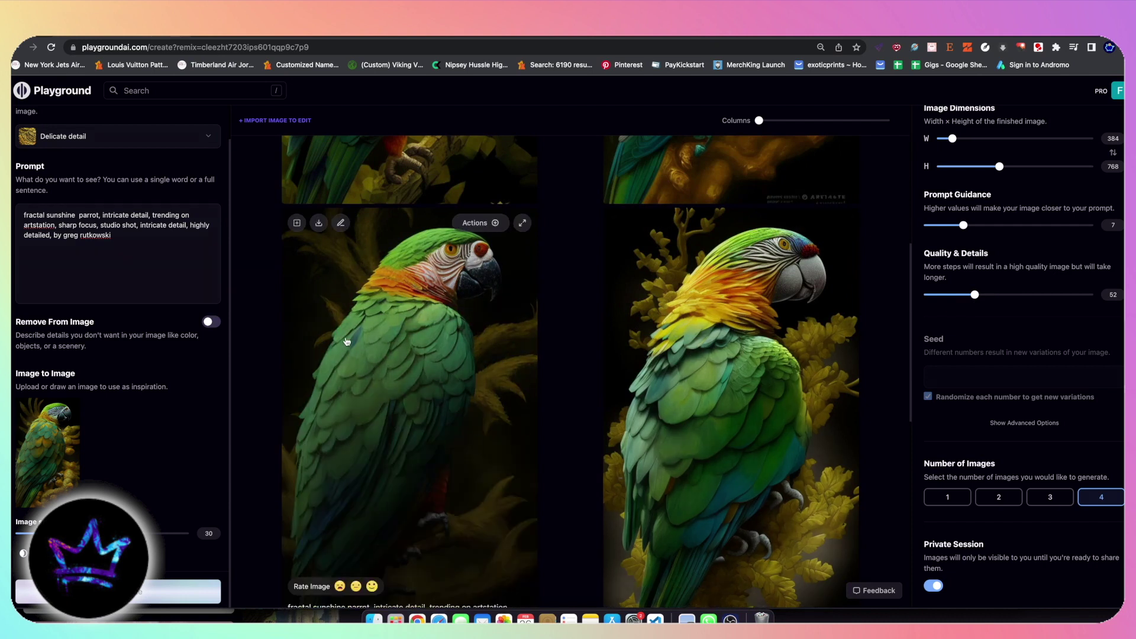
scroll(337, 342, "up", 5)
scroll(336, 343, "up", 2)
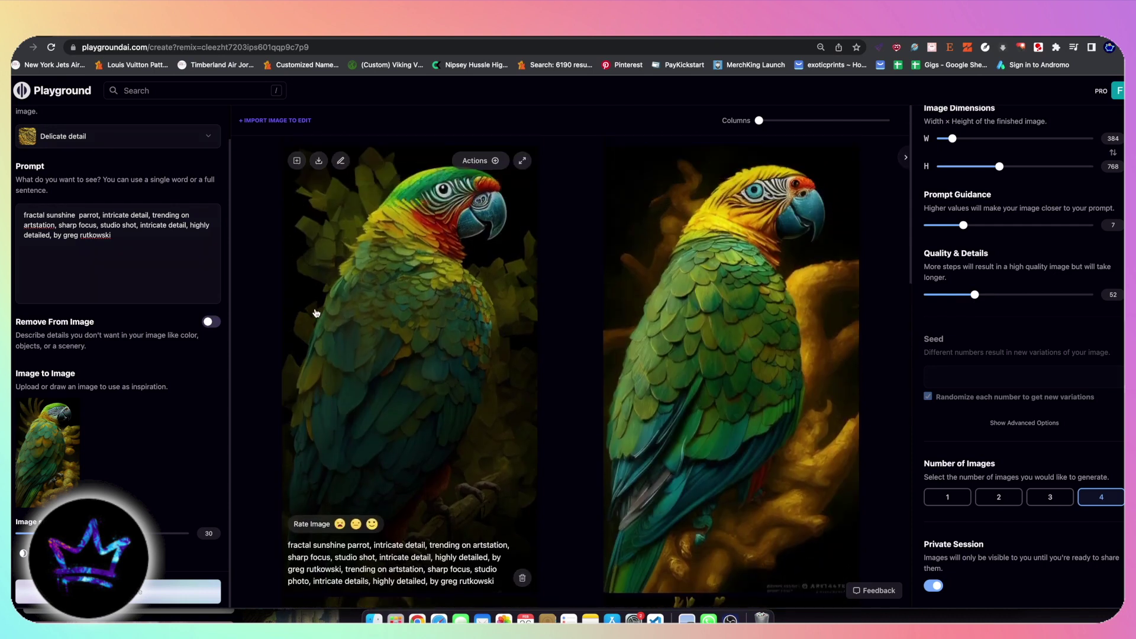
scroll(316, 313, "down", 6)
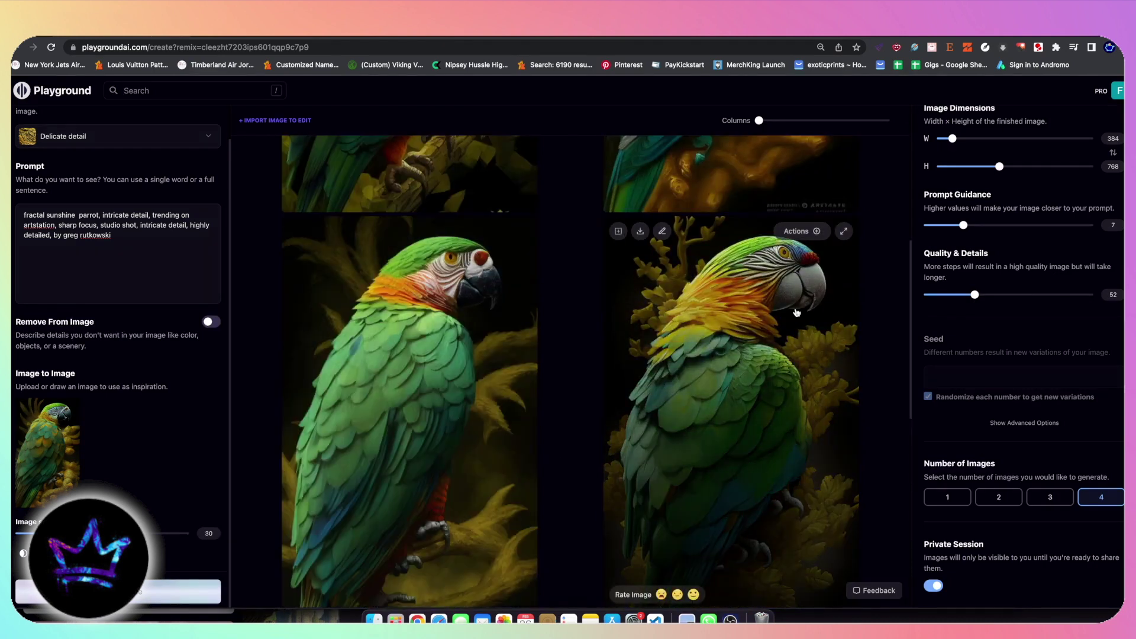
scroll(701, 415, "down", 2)
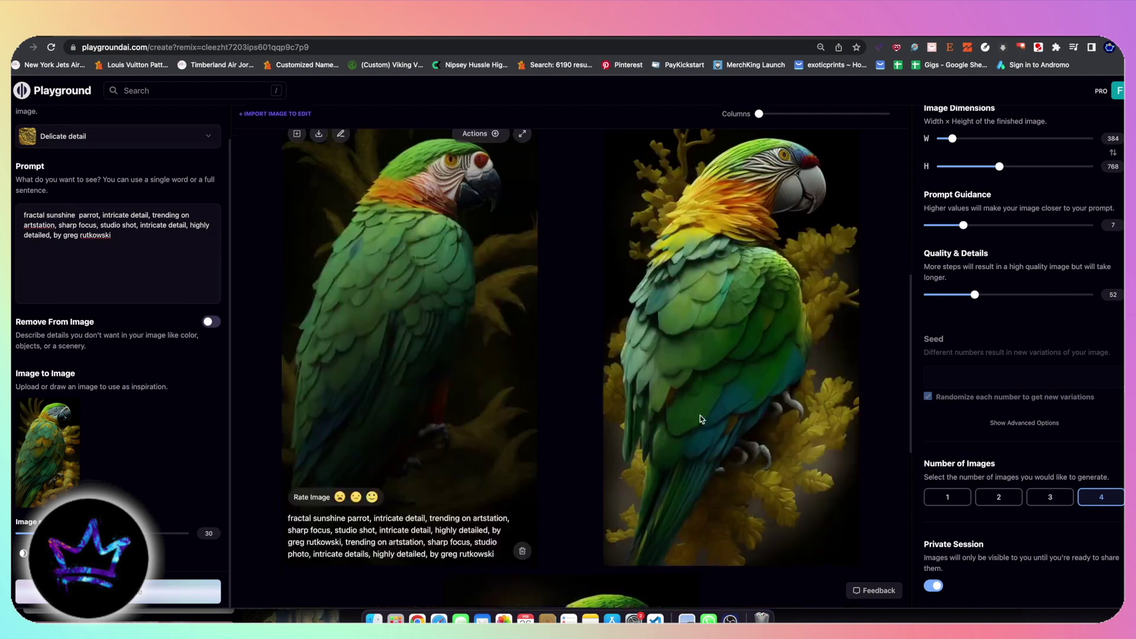
scroll(385, 220, "up", 6)
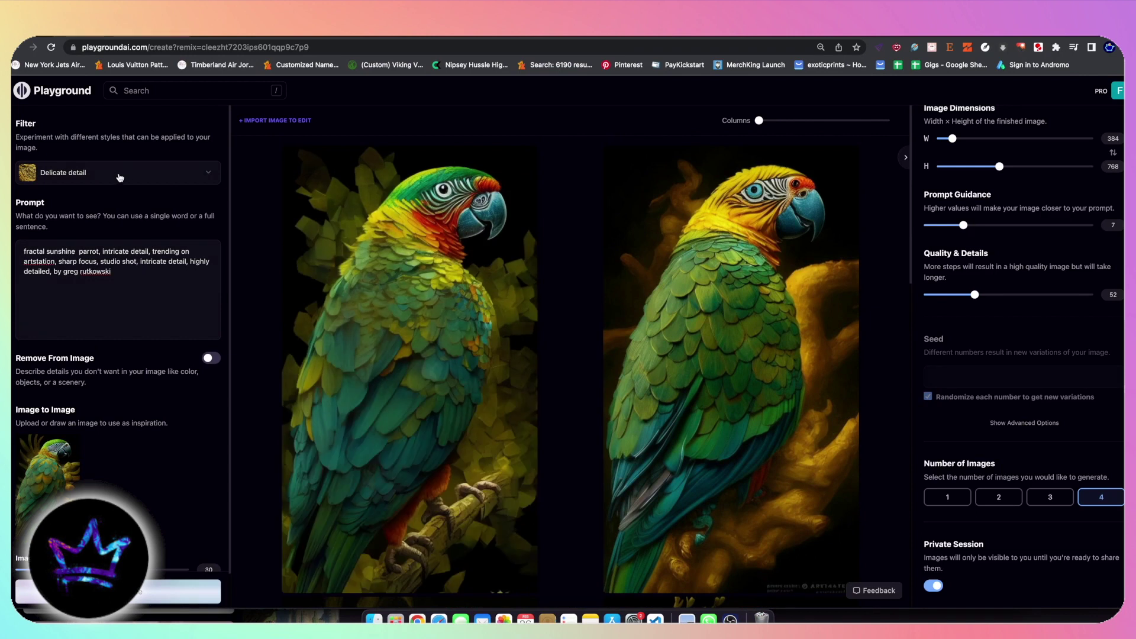
left_click(119, 174)
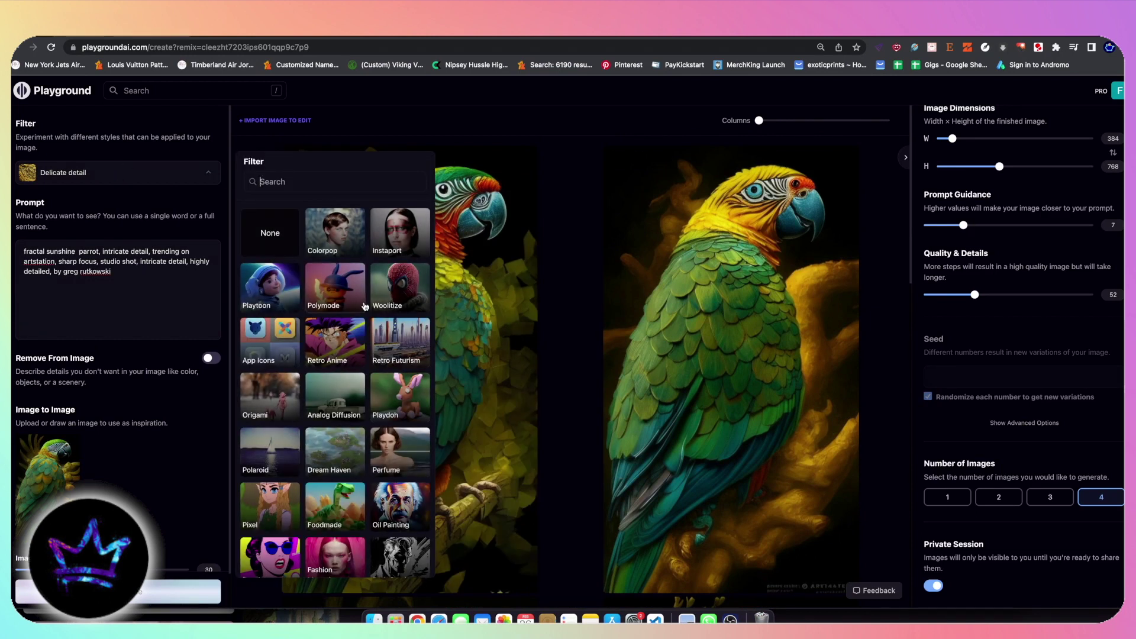
Step: Apply the Playtoon filter and generate four cartoon-style green parrots at 384×768, then review them
left_click(259, 291)
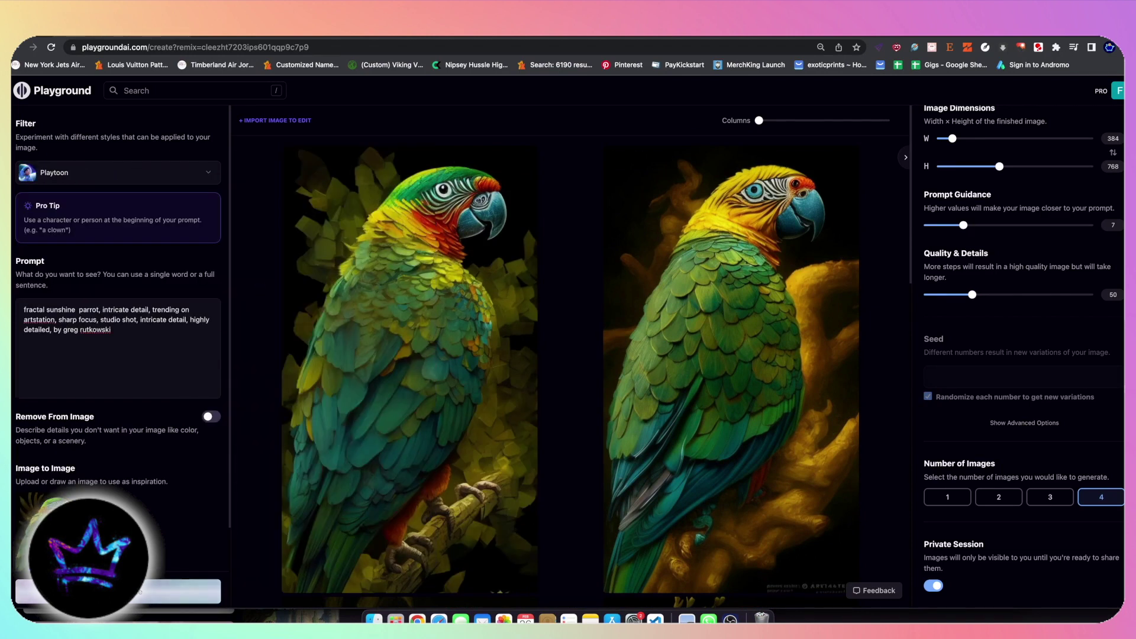
key("super+Return")
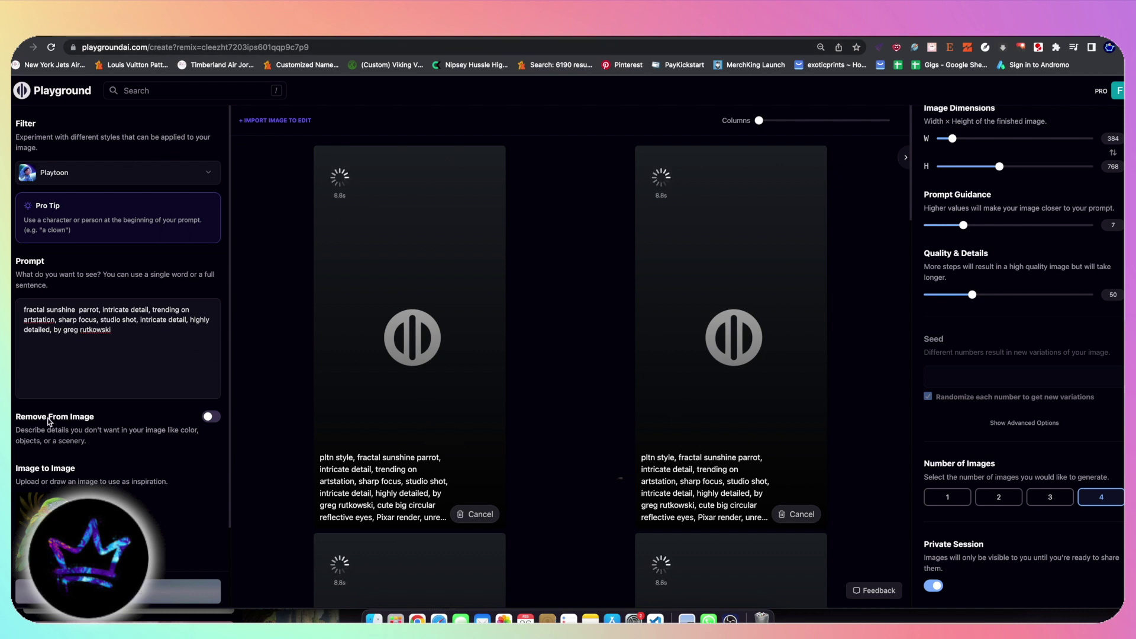
scroll(33, 417, "down", 3)
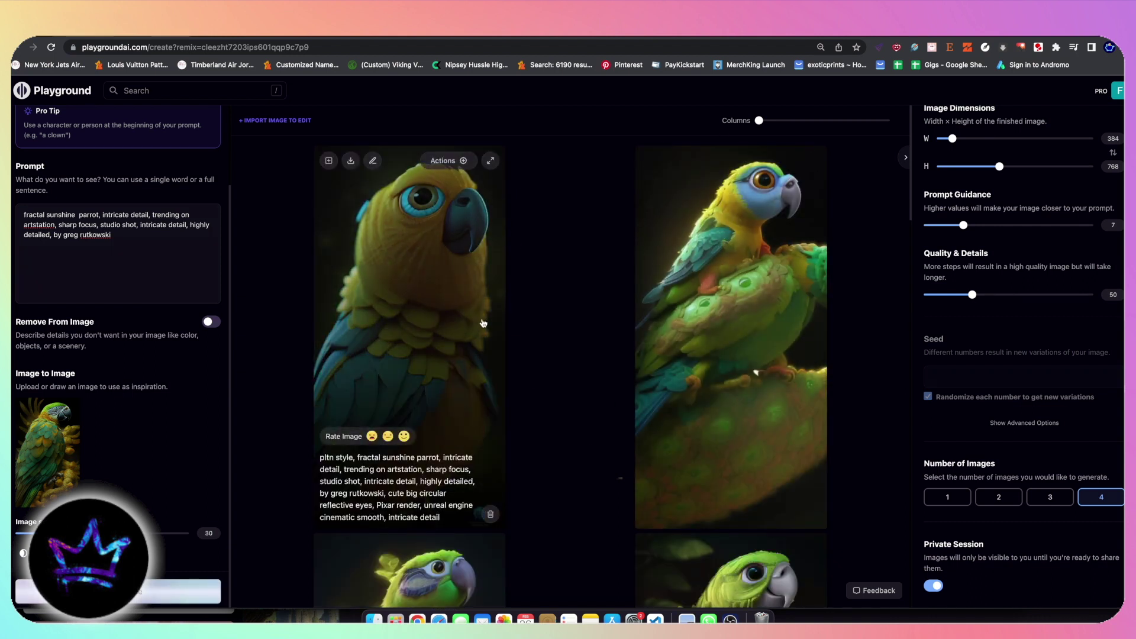
scroll(609, 439, "down", 1)
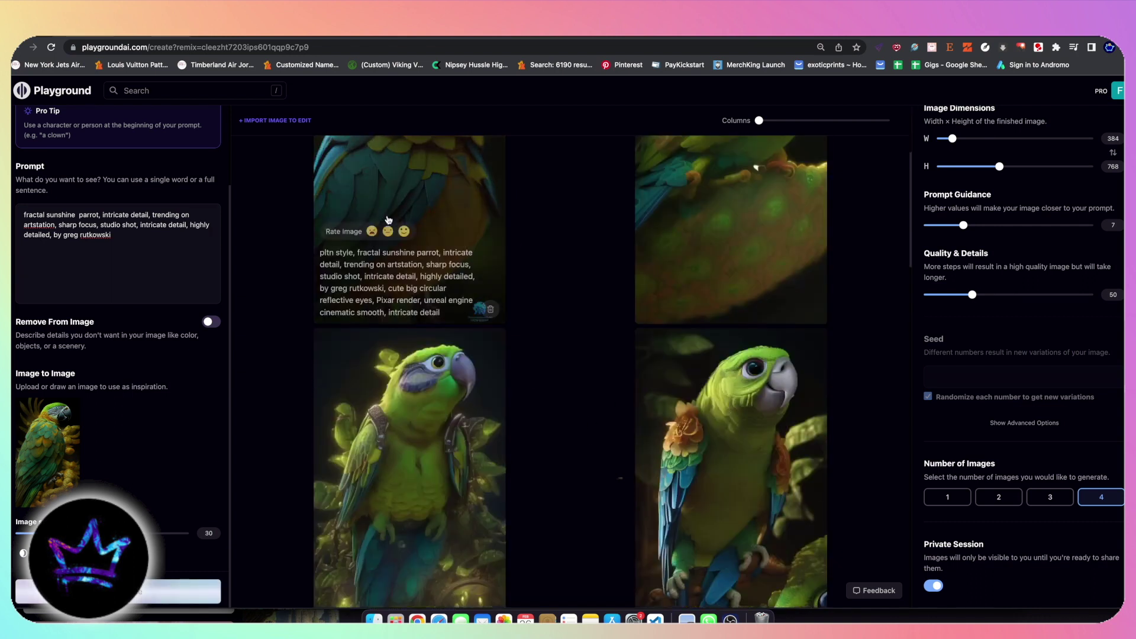
scroll(388, 220, "up", 3)
scroll(497, 269, "down", 4)
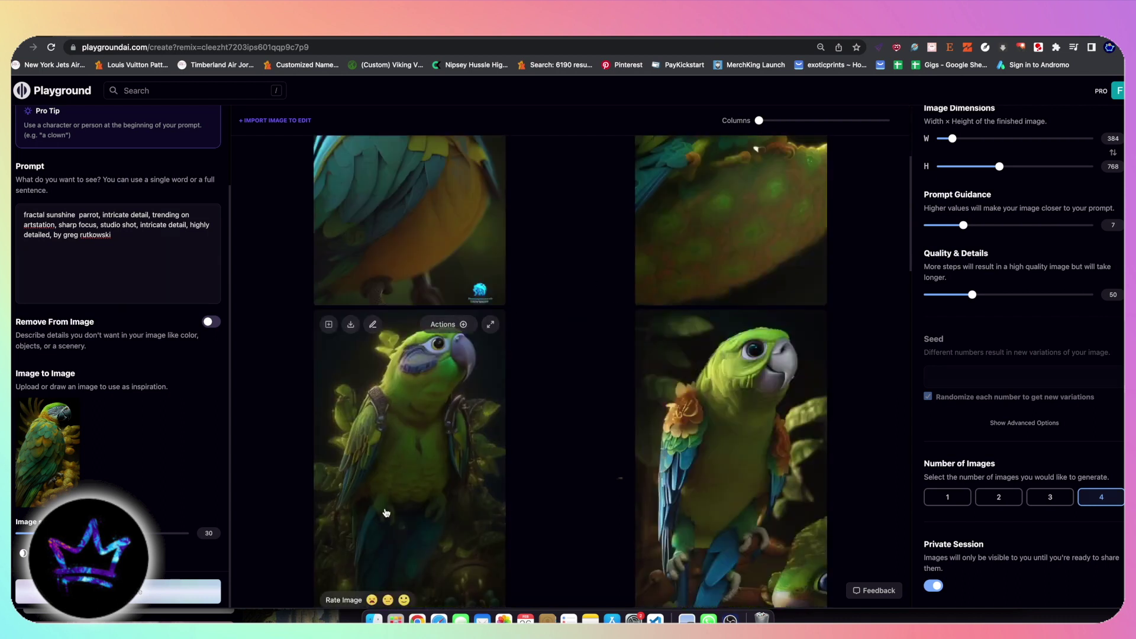
scroll(386, 513, "down", 3)
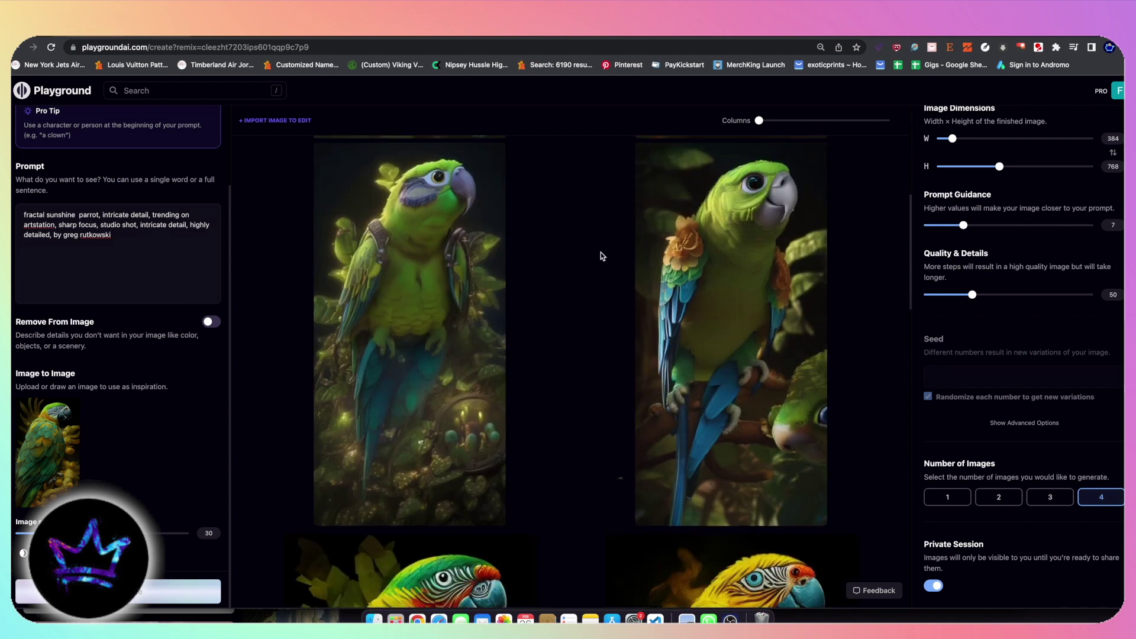
scroll(144, 175, "up", 2)
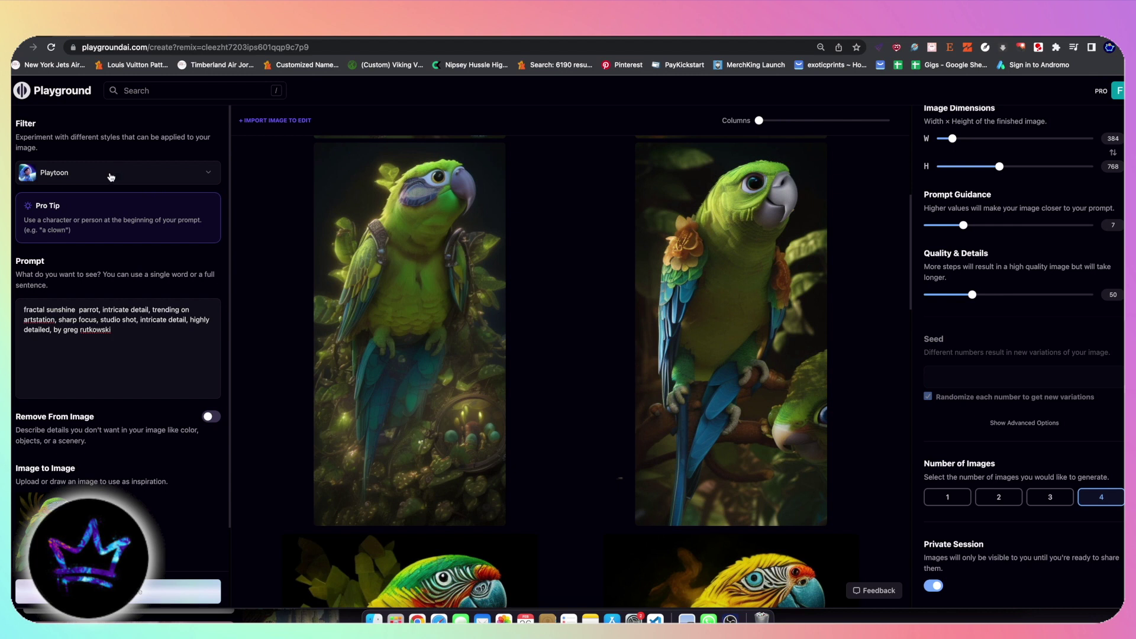
Step: Switch the filter to Retro Anime and generate four new 384×768 parrot images, then review them
left_click(110, 176)
left_click(336, 341)
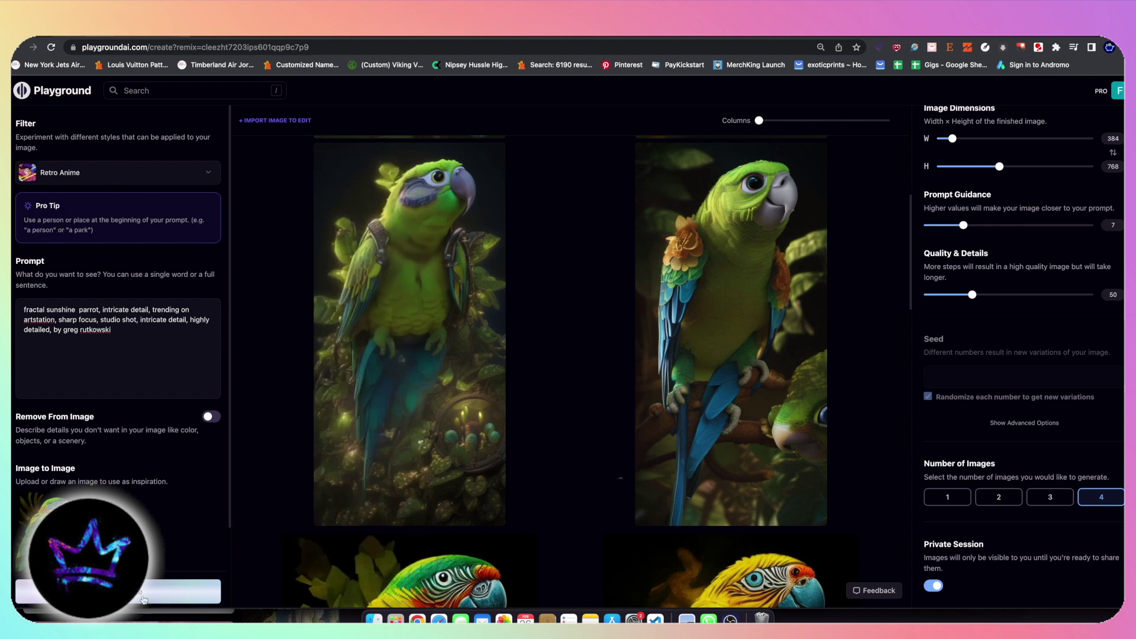
left_click(144, 595)
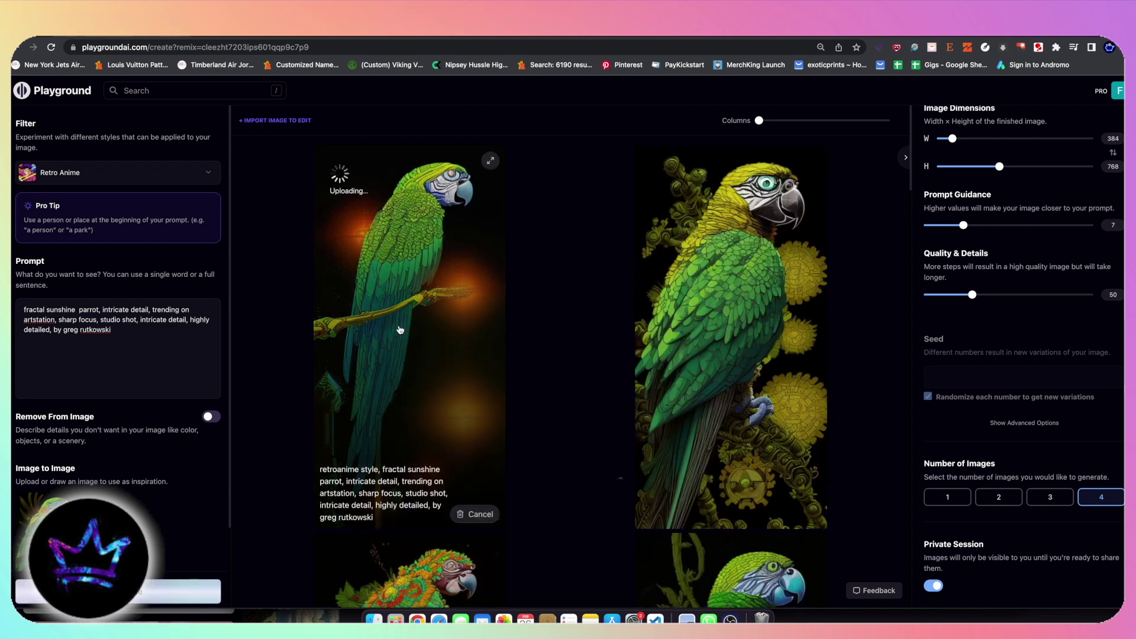
scroll(355, 444, "down", 5)
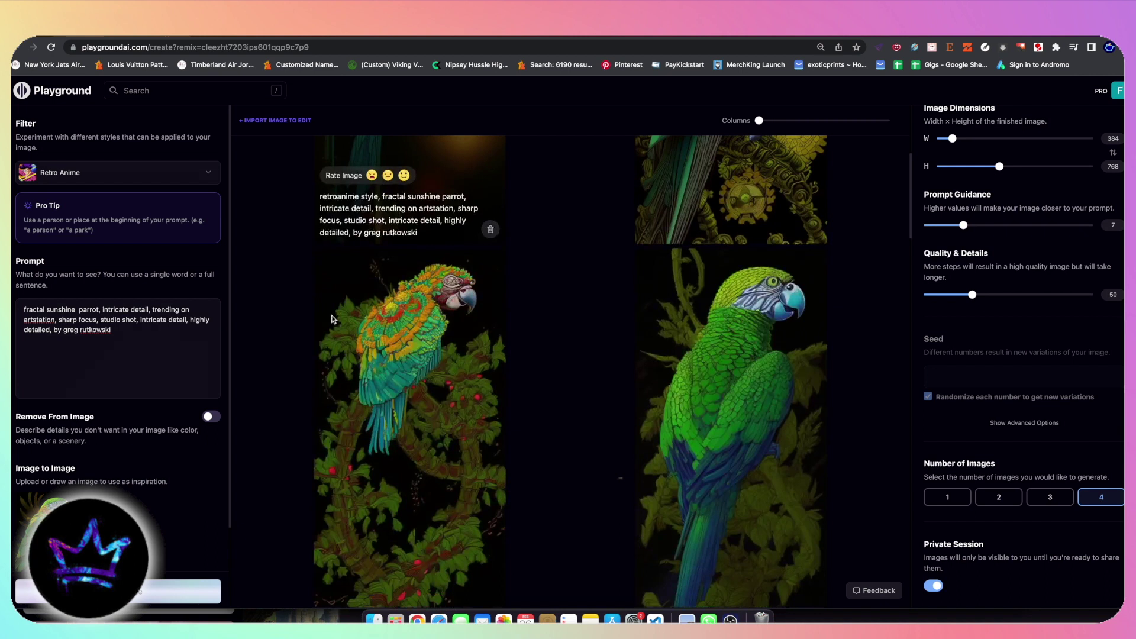
scroll(515, 436, "down", 5)
scroll(315, 459, "up", 5)
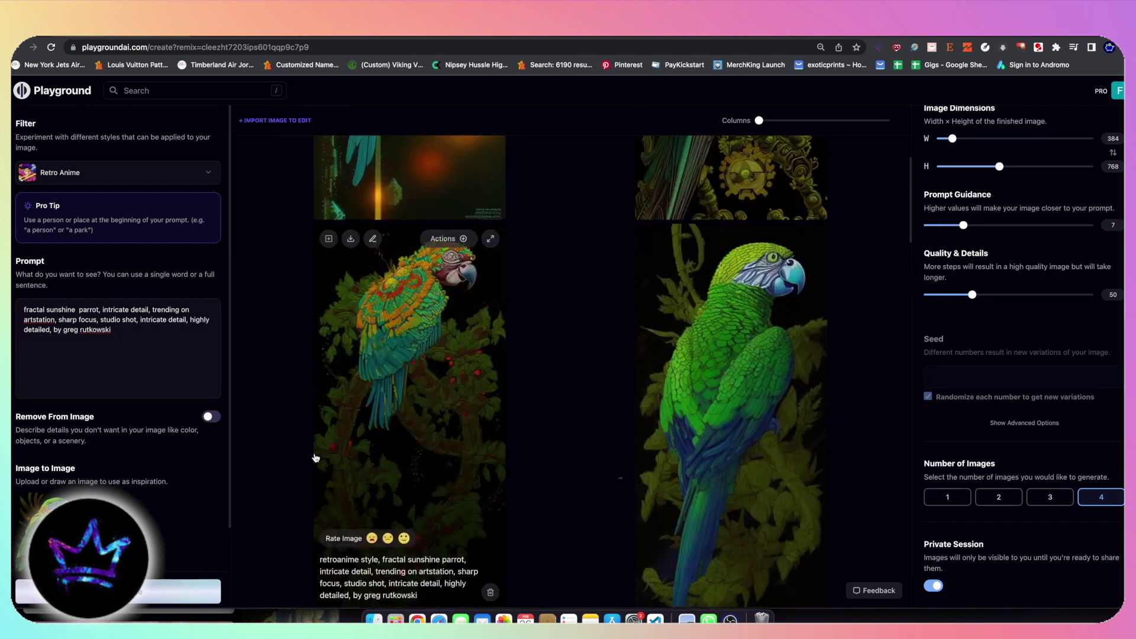
scroll(314, 459, "up", 5)
Step: Select the Dark Comic filter and generate a new batch of four parrots
left_click(175, 178)
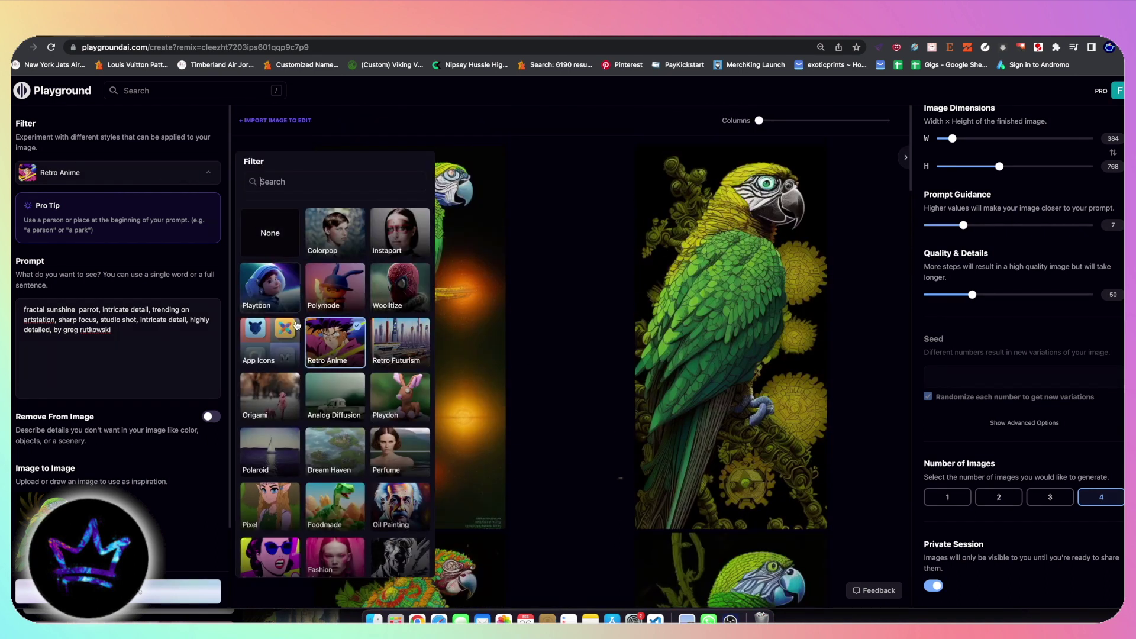
scroll(325, 480, "down", 5)
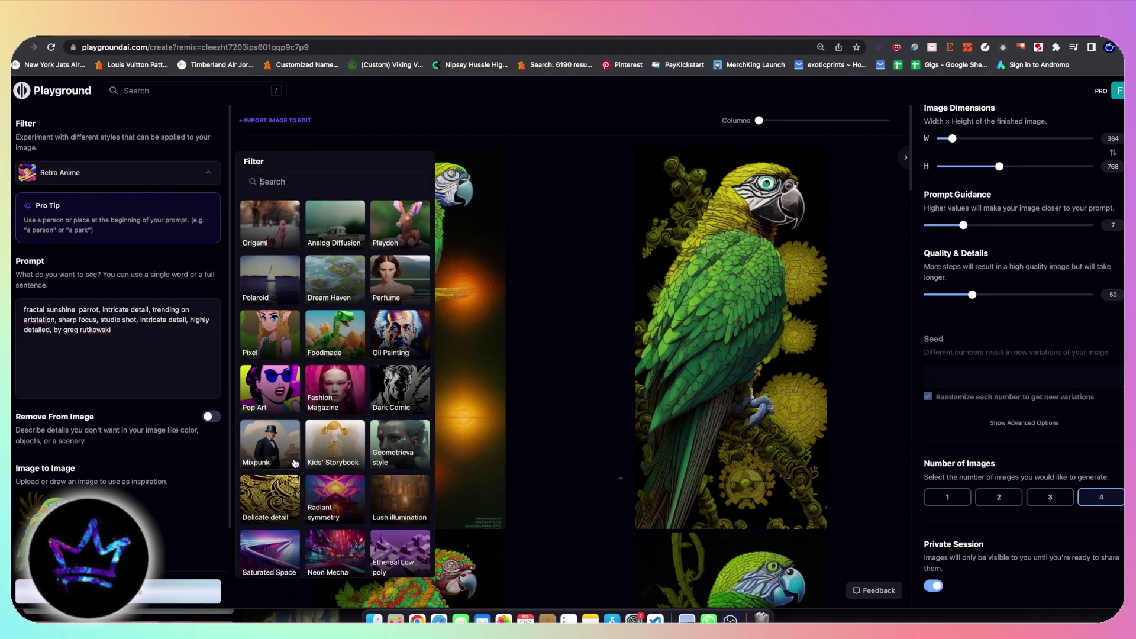
left_click(394, 394)
left_click(190, 580)
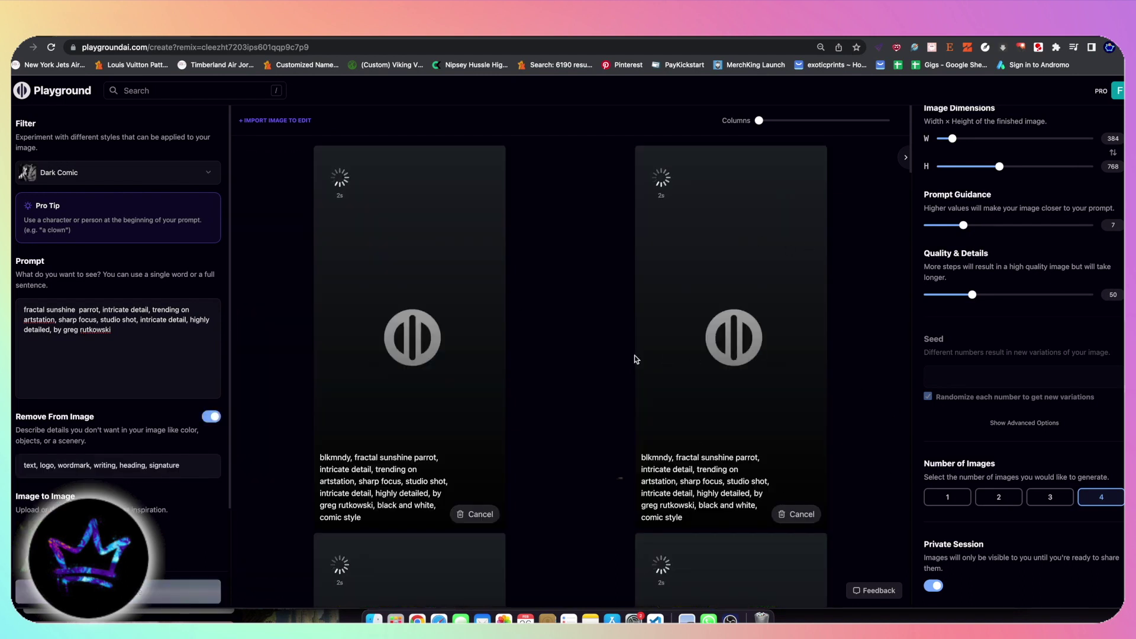
Step: Browse the full grid of filter styles, then close the list without changing it
left_click(32, 181)
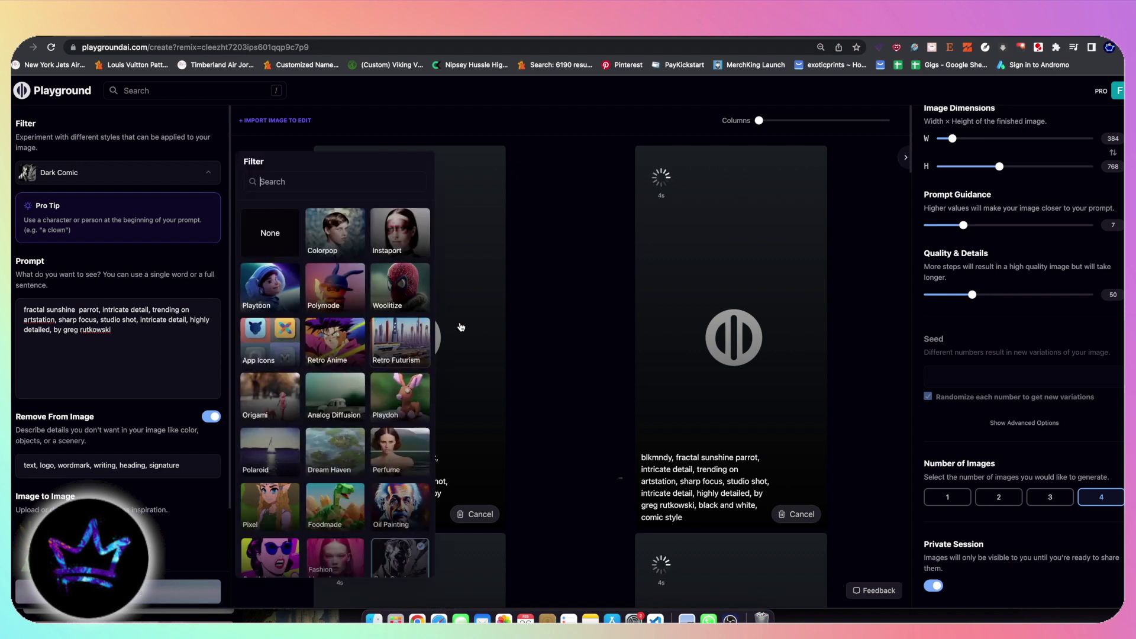
scroll(399, 496, "down", 5)
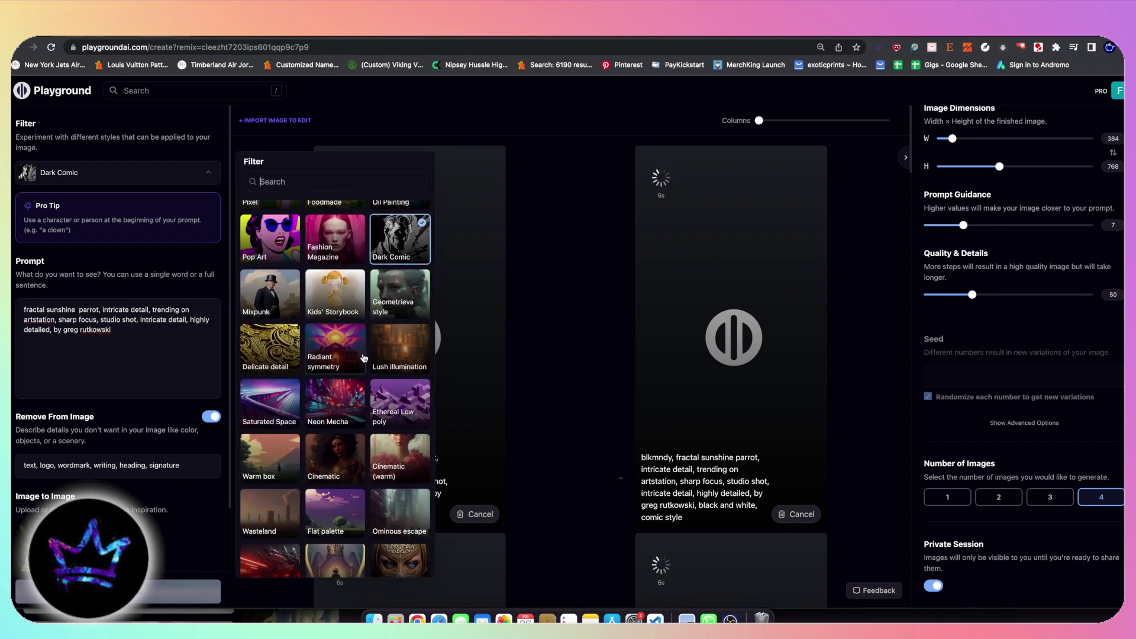
scroll(300, 393, "down", 3)
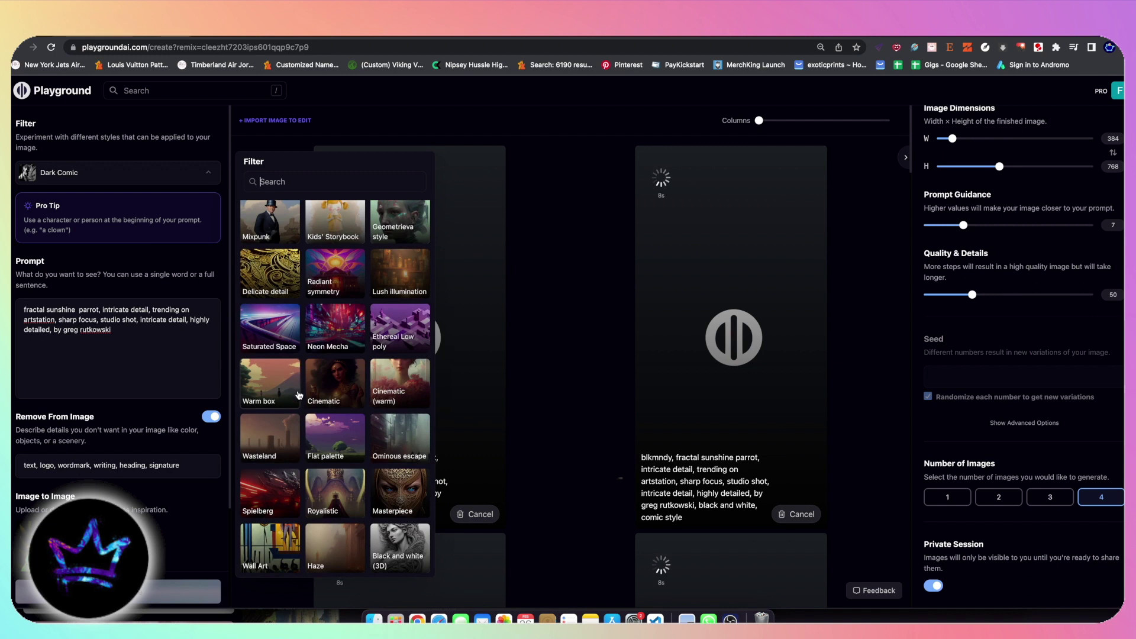
scroll(323, 236, "up", 2)
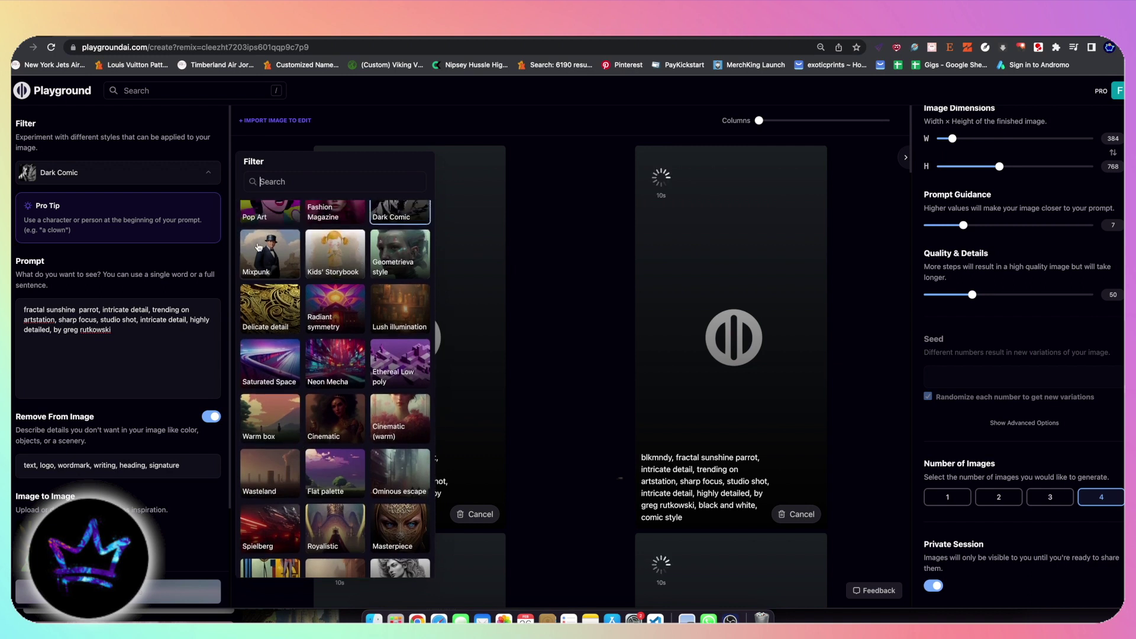
scroll(336, 481, "down", 1)
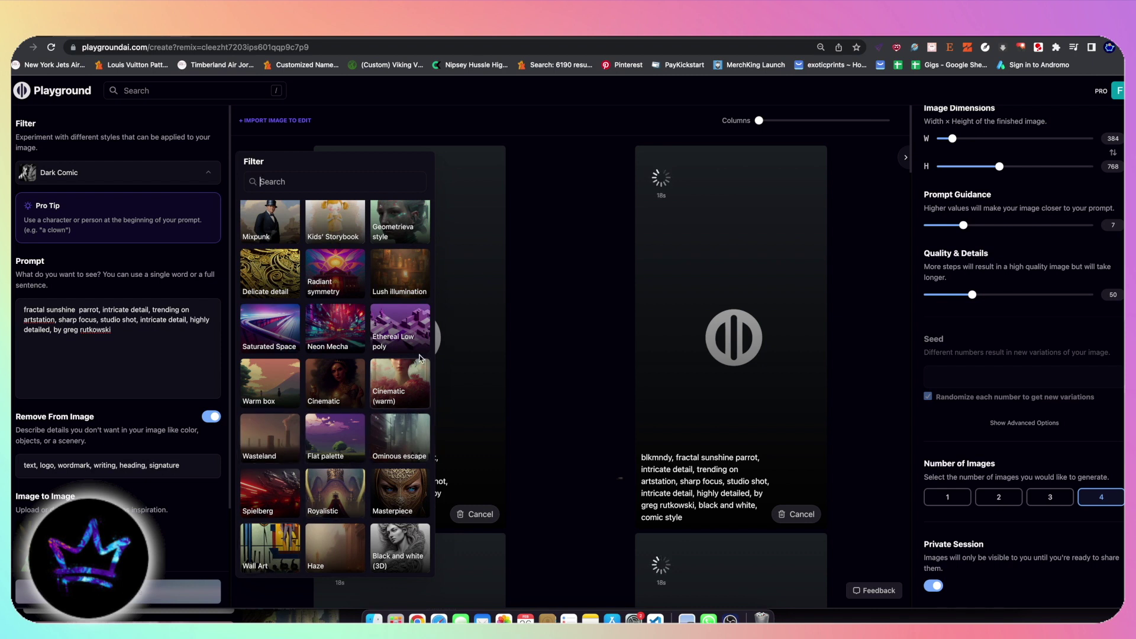
scroll(328, 319, "up", 10)
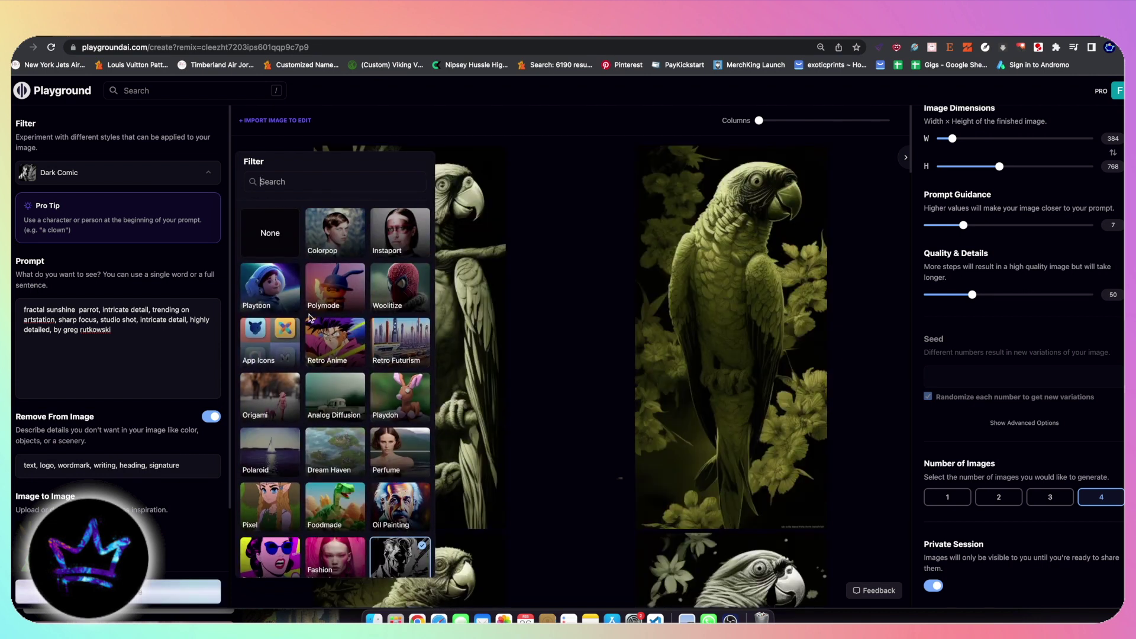
scroll(312, 320, "down", 1)
left_click(592, 296)
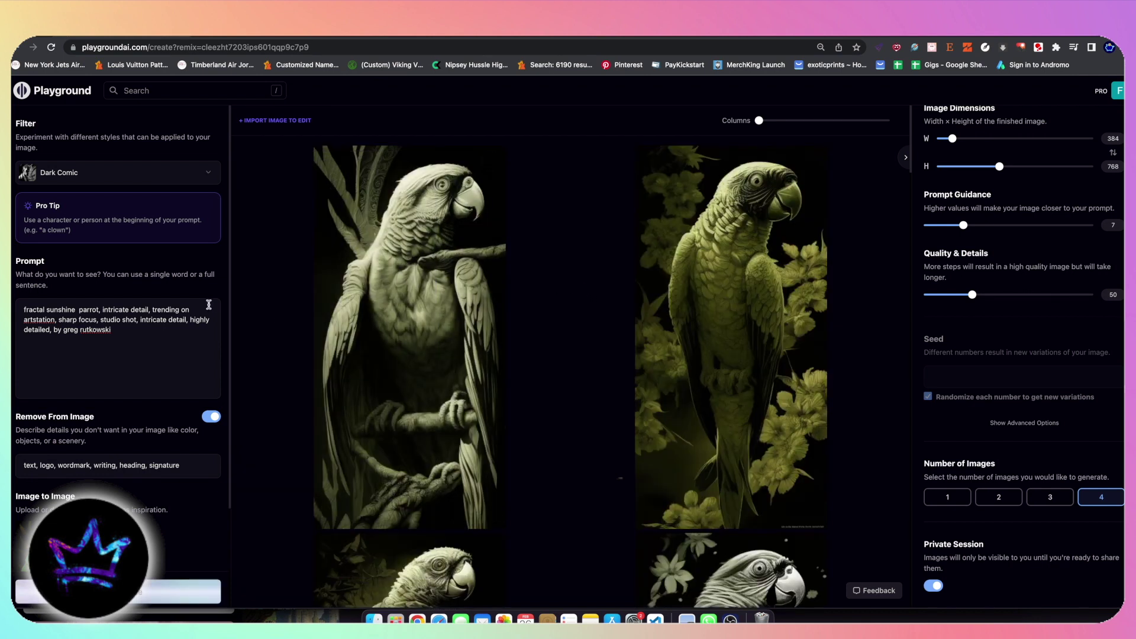
scroll(386, 241, "down", 5)
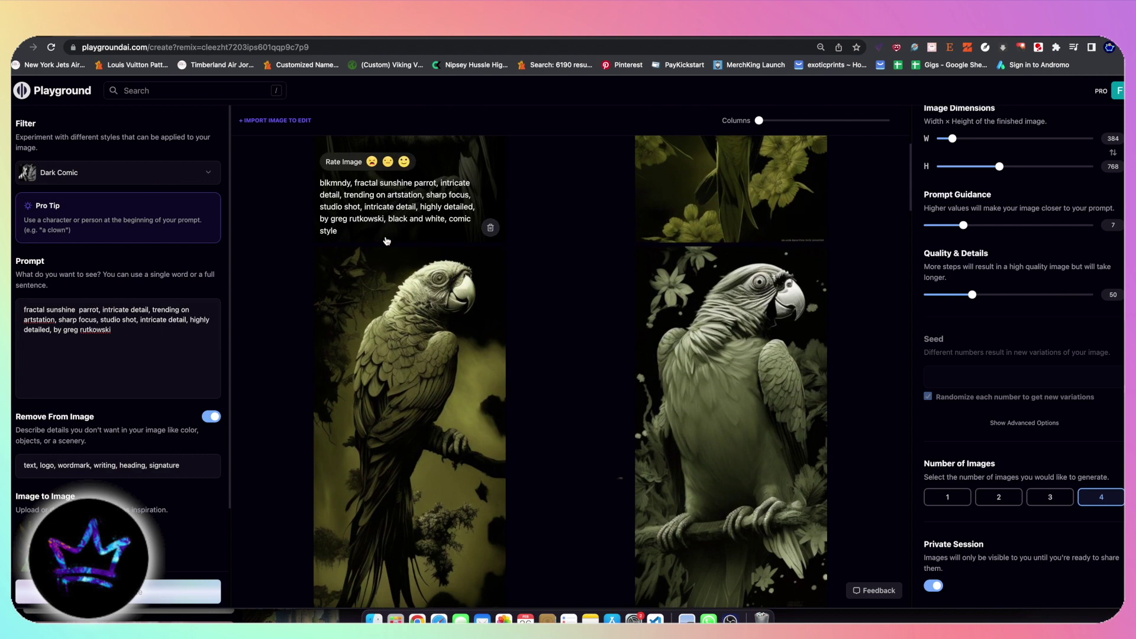
scroll(386, 241, "up", 5)
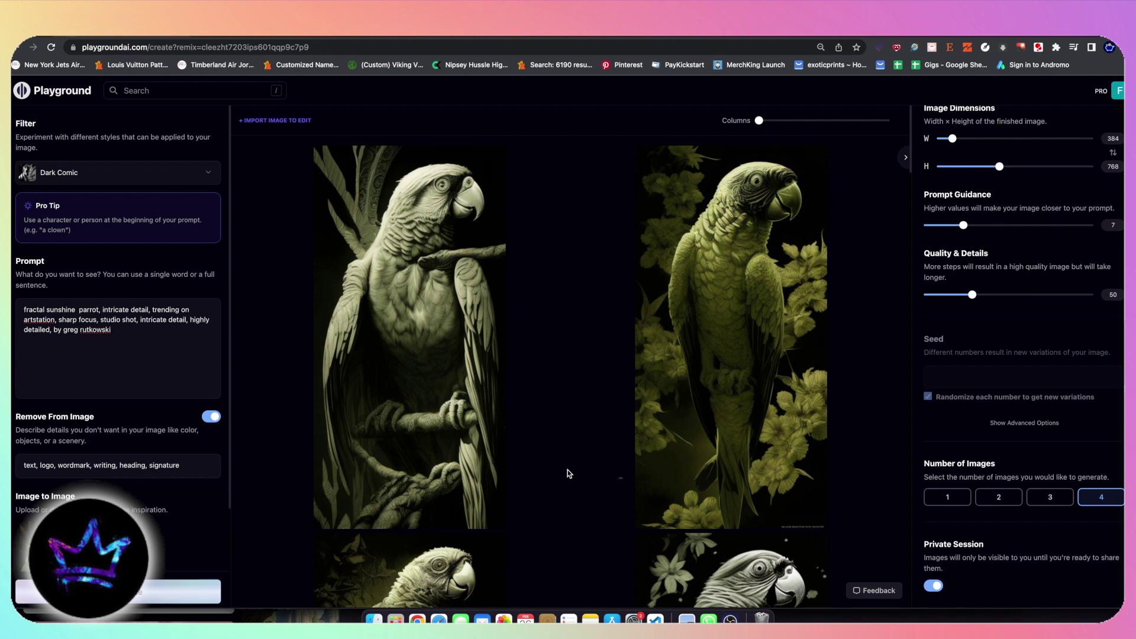
scroll(580, 355, "down", 5)
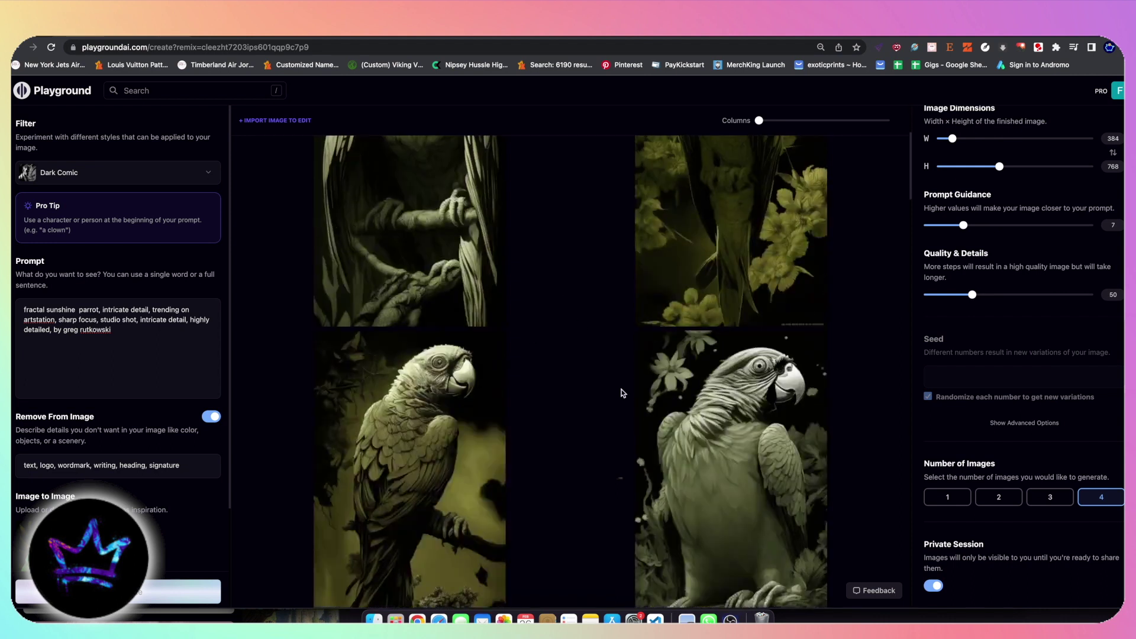
scroll(582, 382, "up", 5)
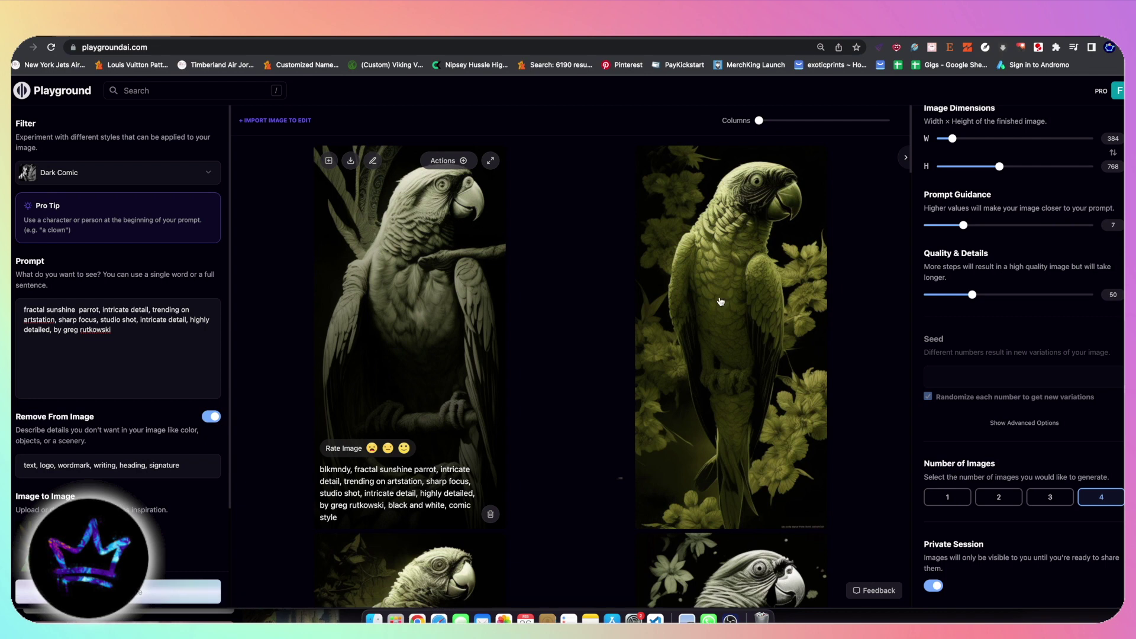
key("super+bracketleft")
Step: Scroll through the Rising community feed, then bring the OBS Studio window to the front
scroll(138, 445, "down", 10)
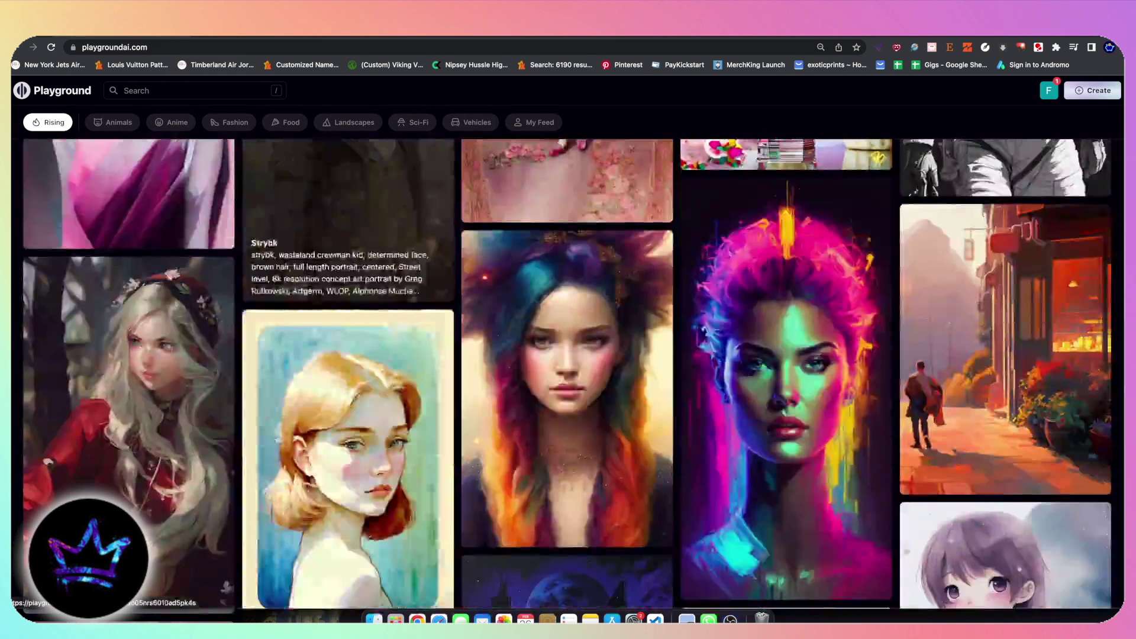
scroll(580, 355, "up", 10)
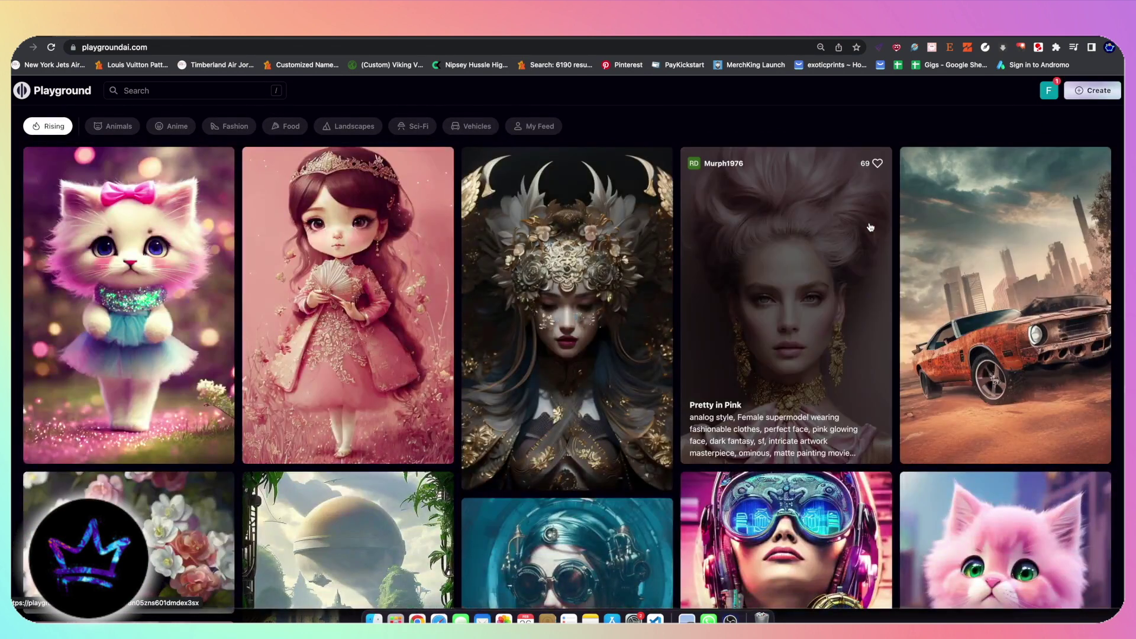
scroll(313, 417, "down", 10)
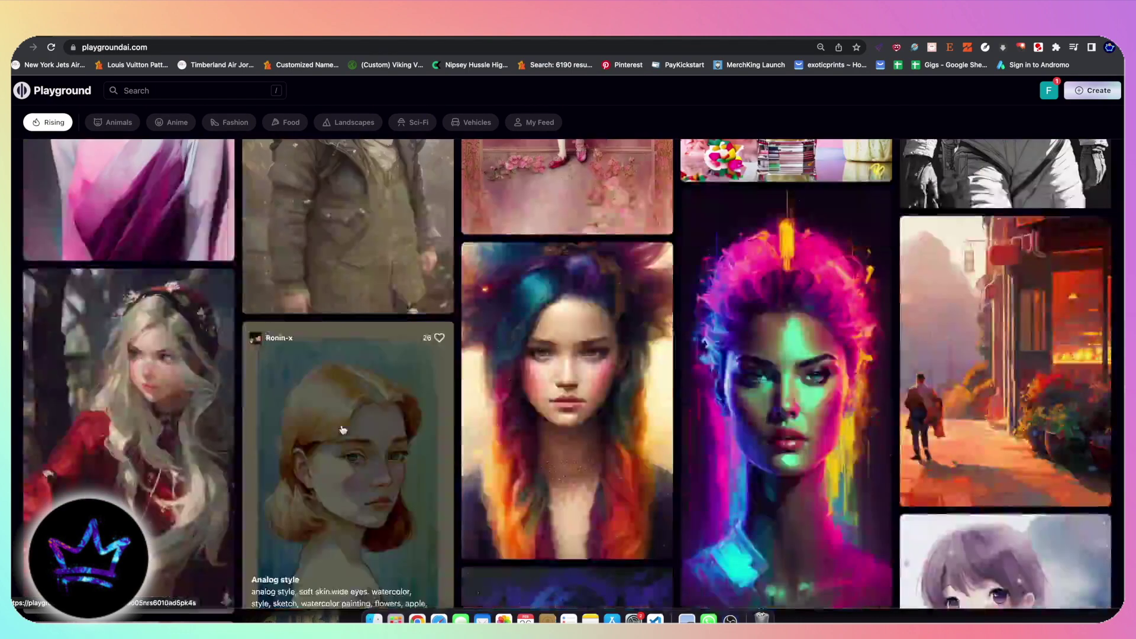
scroll(312, 417, "down", 3)
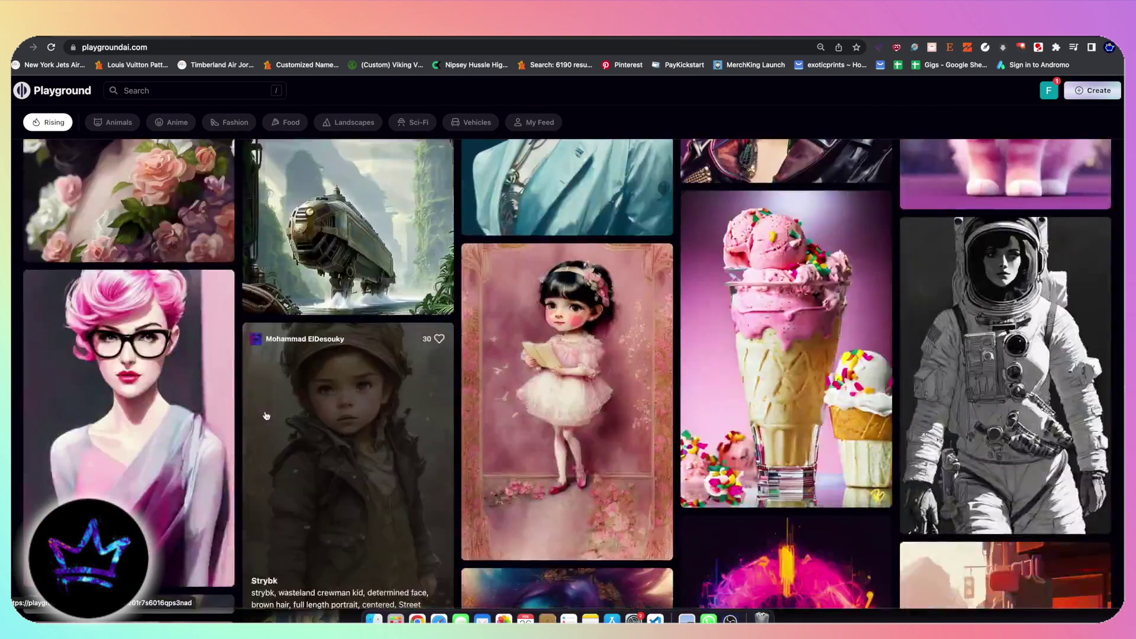
scroll(265, 416, "down", 10)
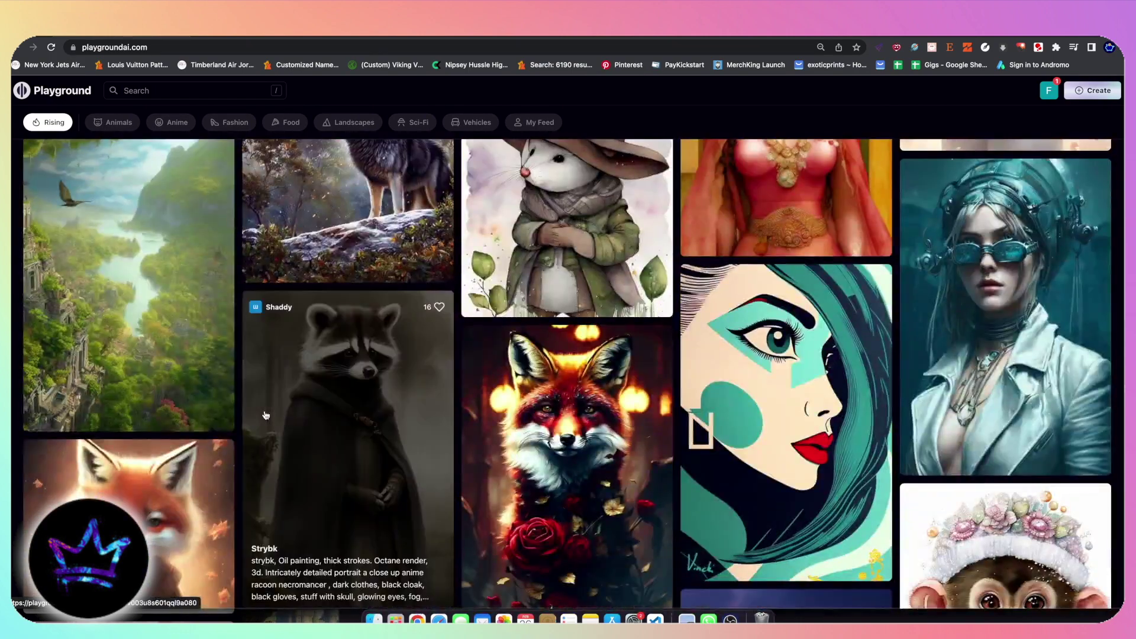
scroll(263, 416, "up", 3)
scroll(263, 416, "up", 15)
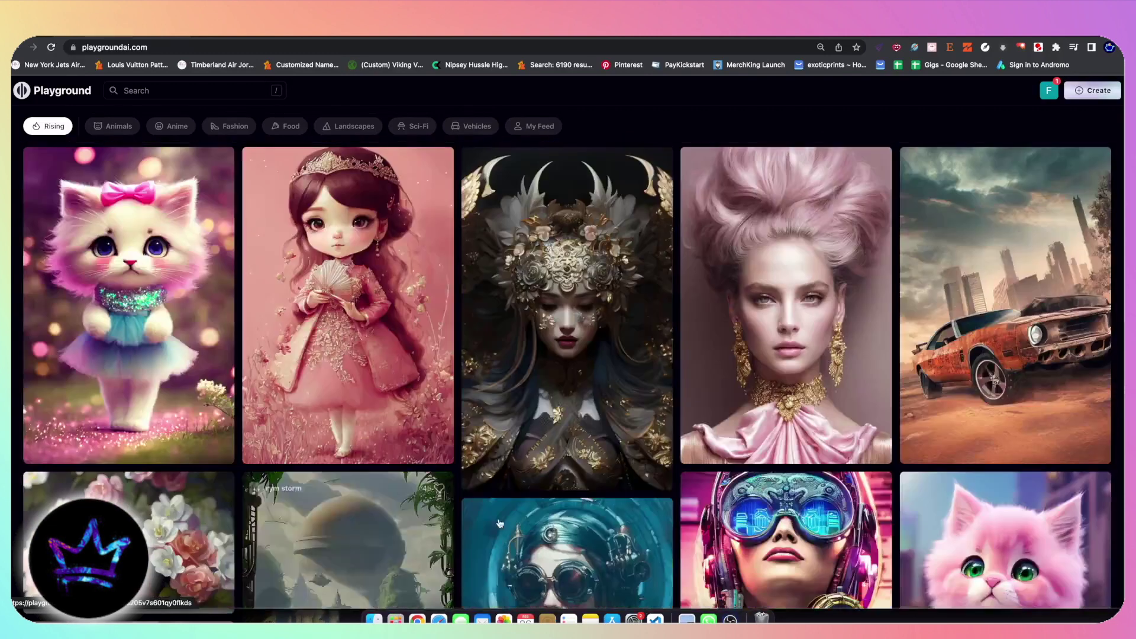
left_click(723, 615)
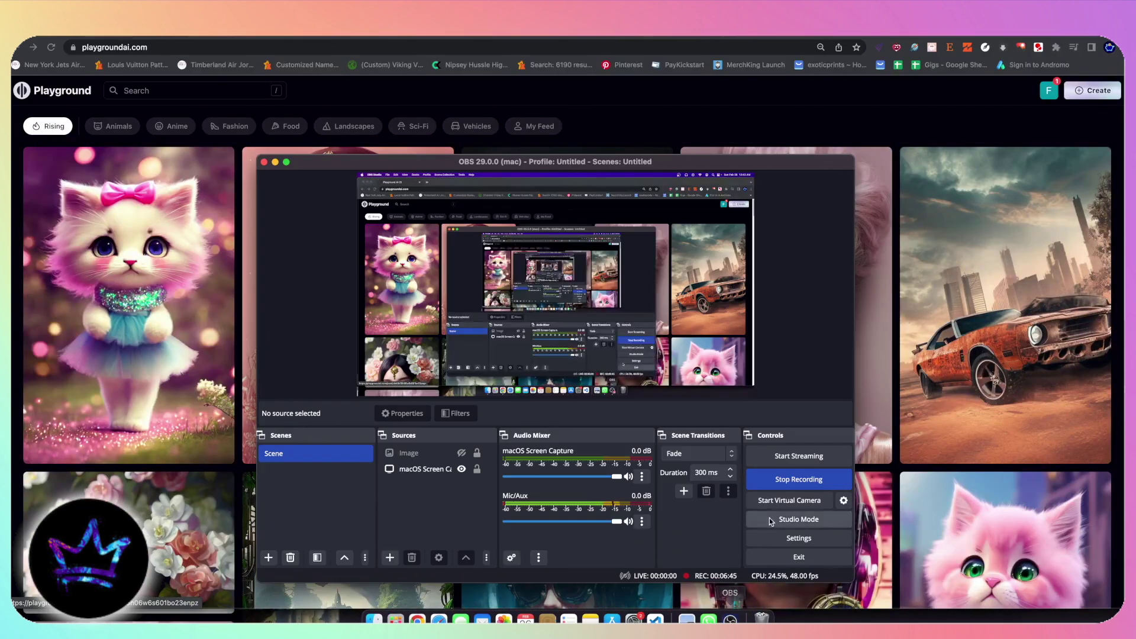